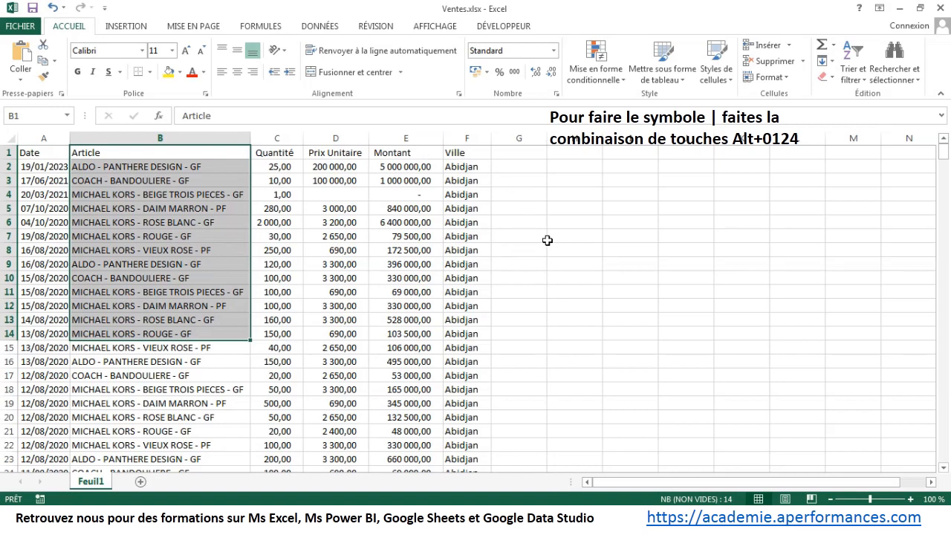
Step: Convert the sales data range A1:F453 into a table with headers
{"action": "left_click", "coordinate": [573, 179]}
{"action": "left_click", "coordinate": [49, 151]}
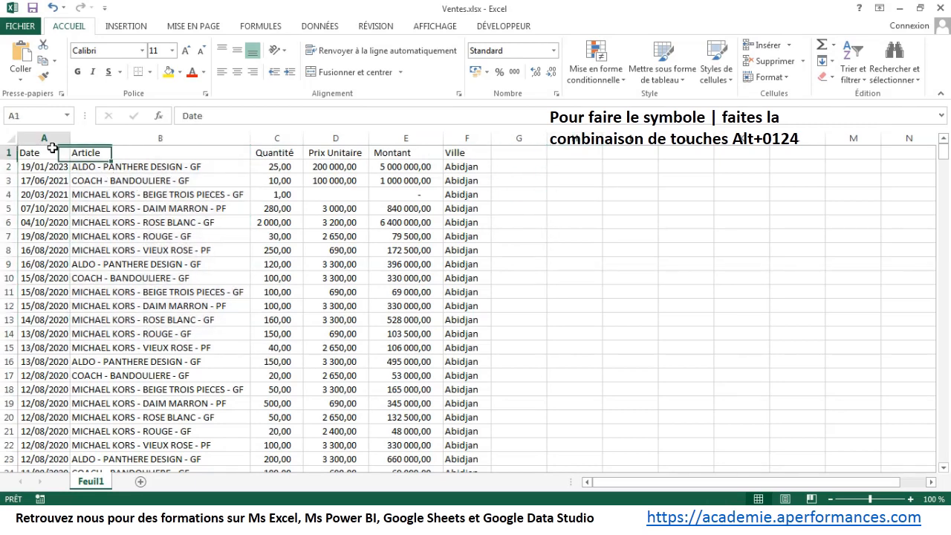
{"action": "left_click", "coordinate": [121, 27]}
{"action": "left_click", "coordinate": [138, 62]}
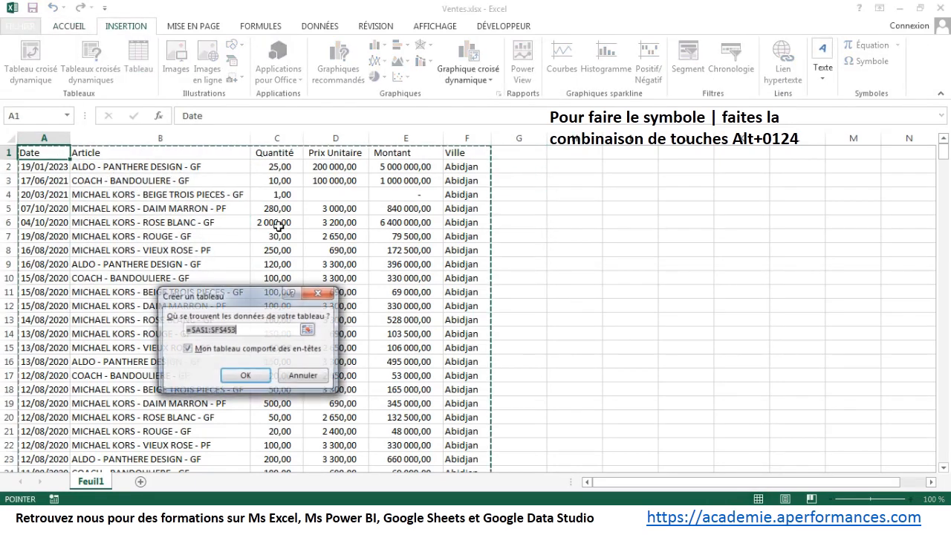
{"action": "left_click", "coordinate": [246, 377]}
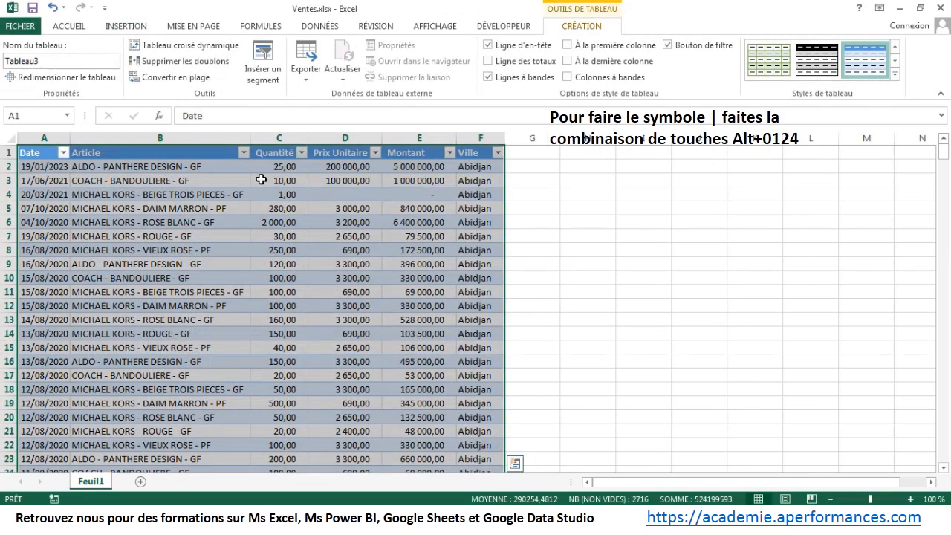
Step: Create a pivot table from the sales table on the existing sheet, placed at cell H3 of Feuil1
{"action": "left_click", "coordinate": [113, 29]}
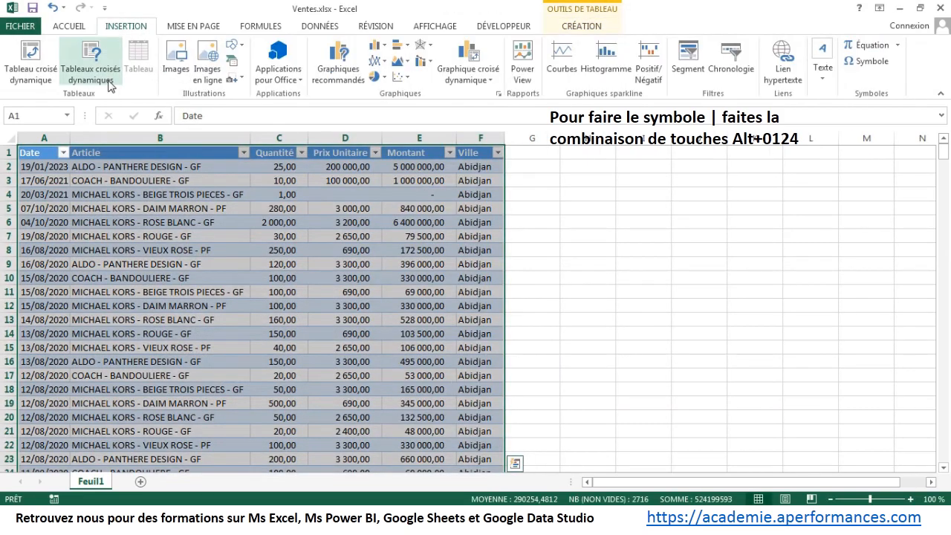
{"action": "left_click", "coordinate": [26, 68]}
{"action": "left_click", "coordinate": [210, 375]}
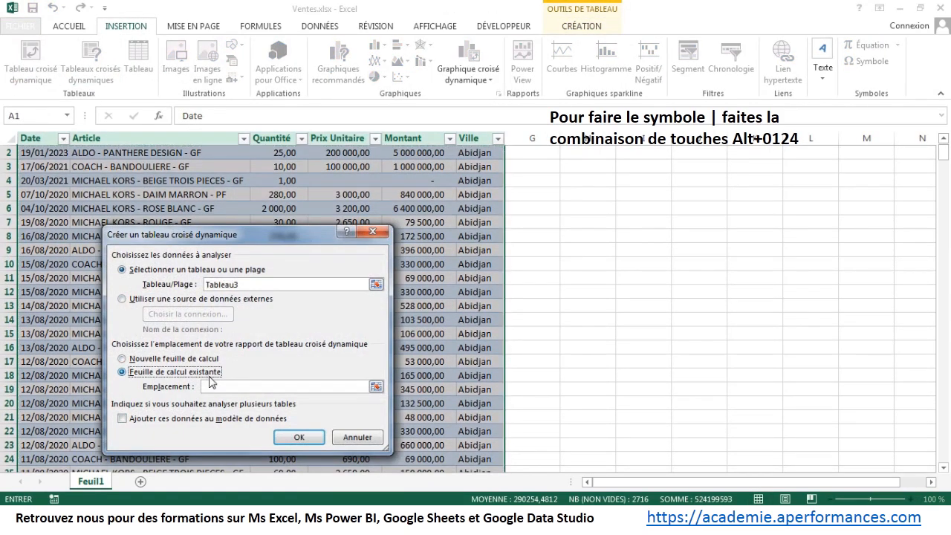
{"action": "left_click", "coordinate": [376, 387]}
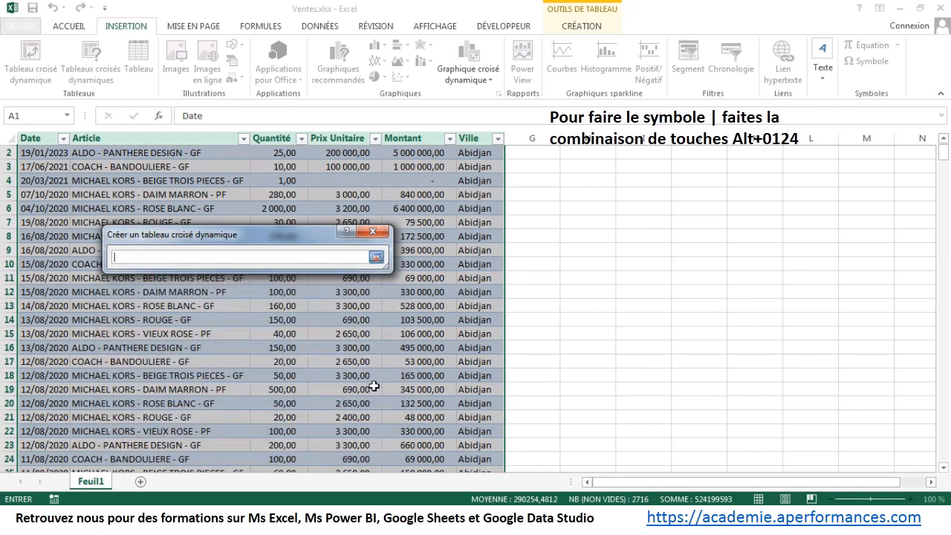
{"action": "left_click", "coordinate": [578, 172]}
{"action": "left_click", "coordinate": [376, 257]}
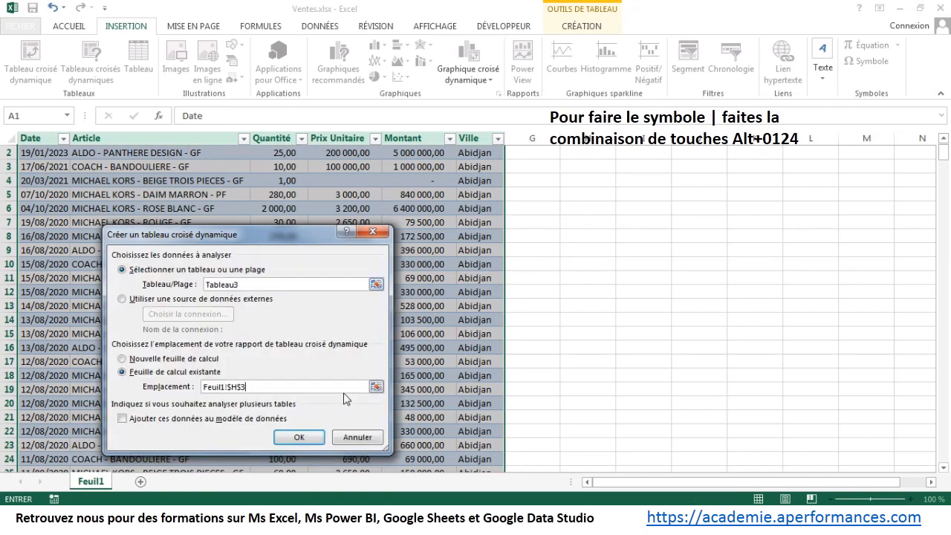
{"action": "left_click", "coordinate": [298, 438]}
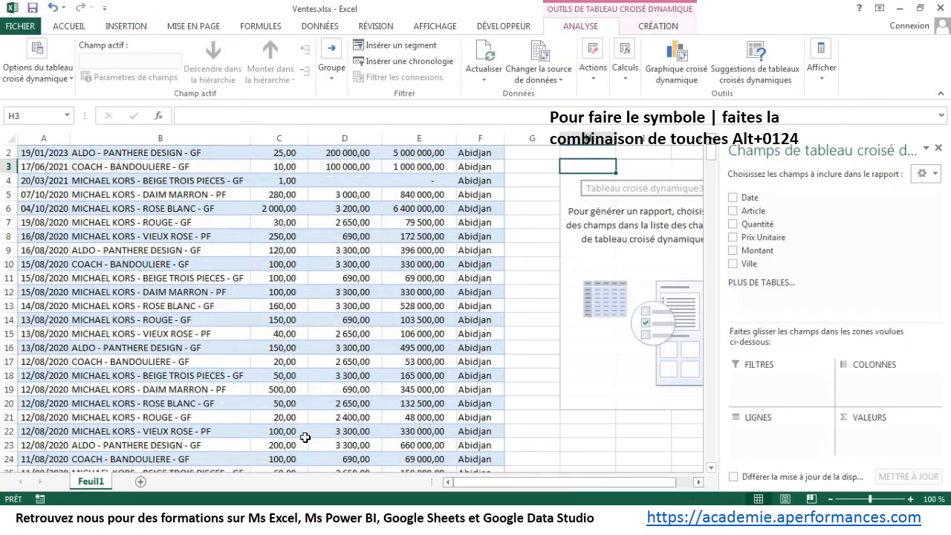
Step: Add Ville and Article as pivot table rows and Montant as the summed value
{"action": "left_click", "coordinate": [693, 482]}
{"action": "left_click", "coordinate": [693, 482]}
{"action": "left_click_drag", "start_coordinate": [671, 487], "coordinate": [639, 482]}
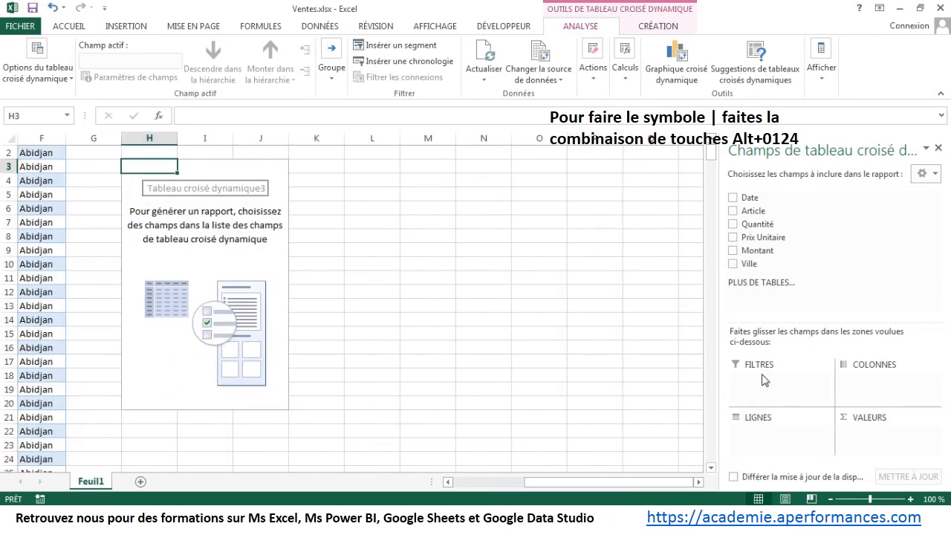
{"action": "left_click", "coordinate": [733, 264]}
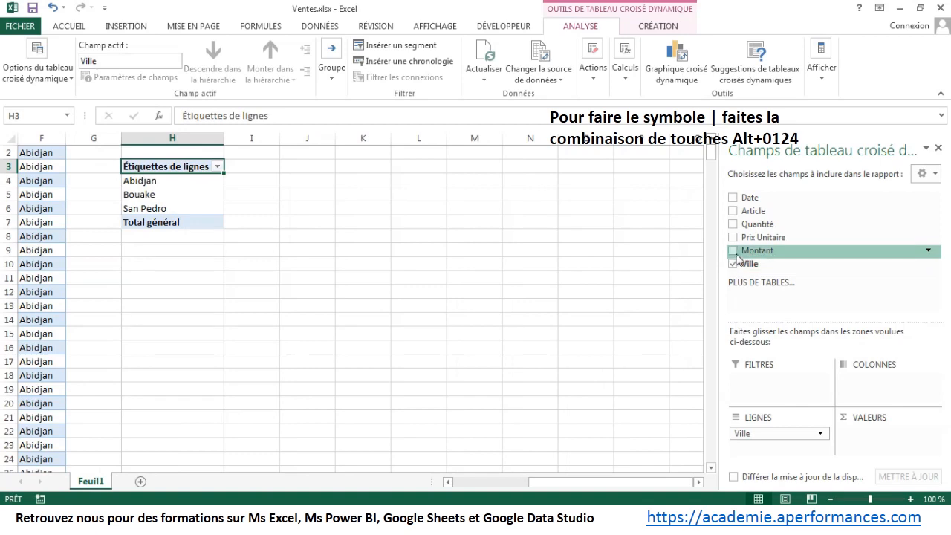
{"action": "left_click", "coordinate": [733, 210]}
{"action": "left_click", "coordinate": [734, 251]}
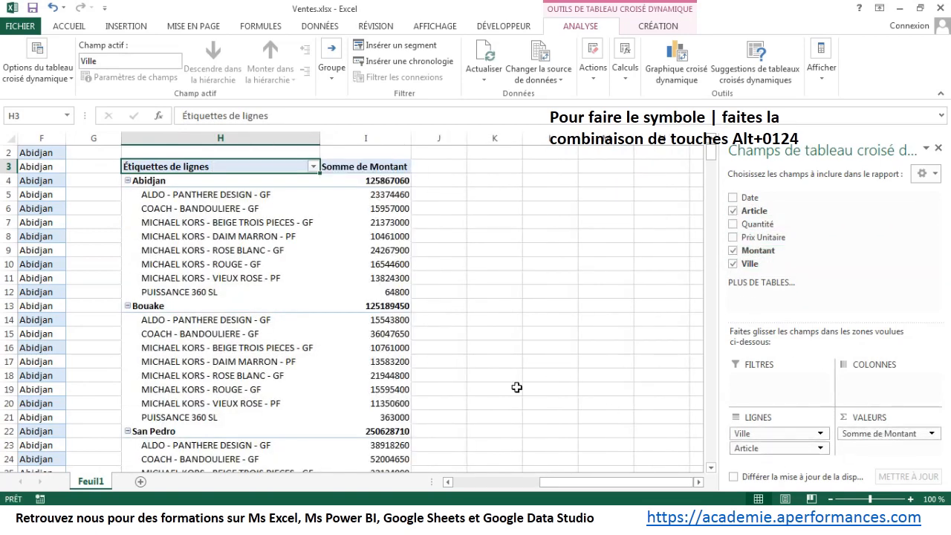
Step: Select the Somme de Montant values and turn off automatic column width adjustment on update in the pivot table options
{"action": "left_click_drag", "start_coordinate": [385, 181], "coordinate": [375, 442]}
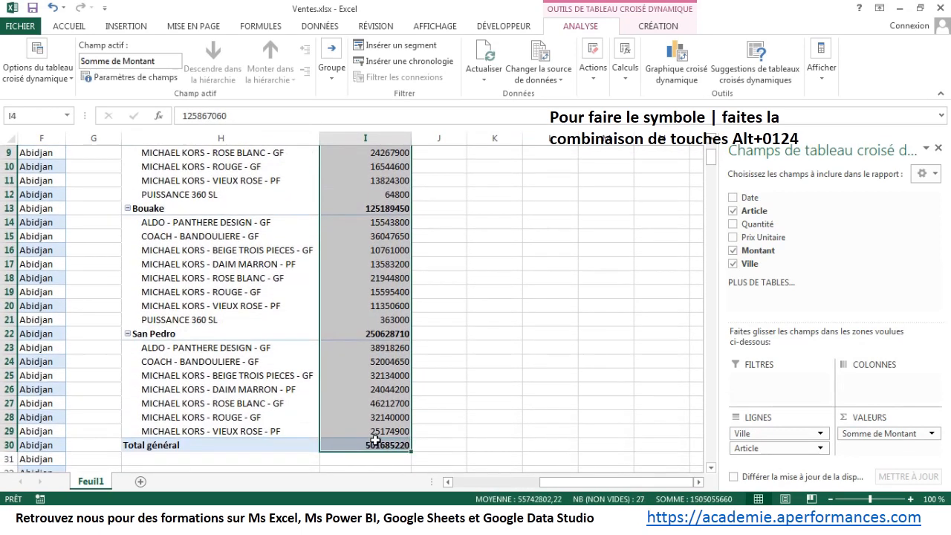
{"action": "left_click", "coordinate": [23, 60]}
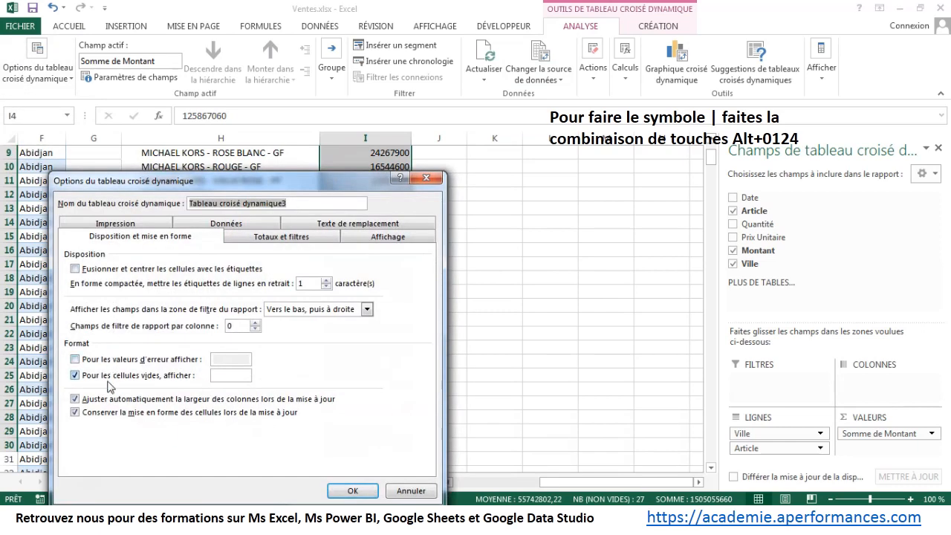
{"action": "left_click", "coordinate": [110, 399]}
{"action": "left_click", "coordinate": [349, 490]}
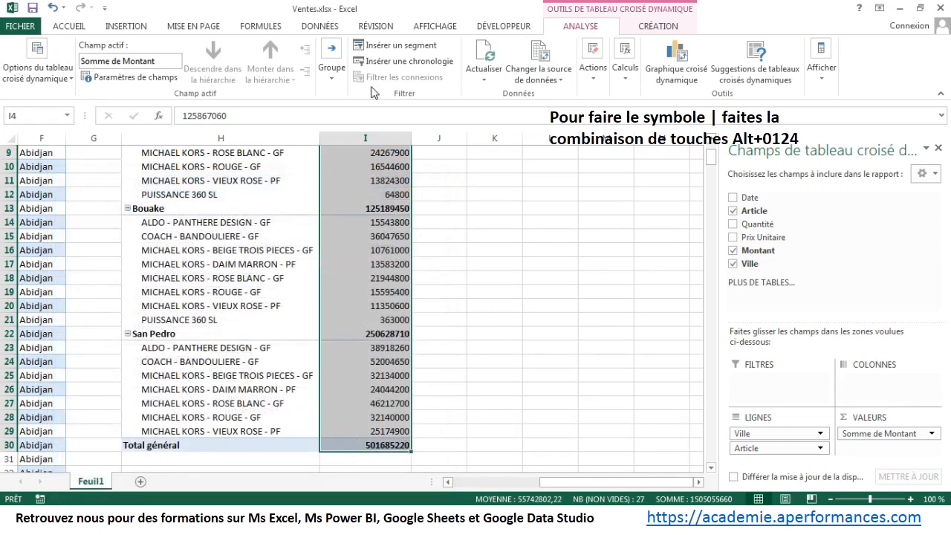
Step: Format the selected Somme de Montant values with the thousands separator style
{"action": "left_click", "coordinate": [87, 29]}
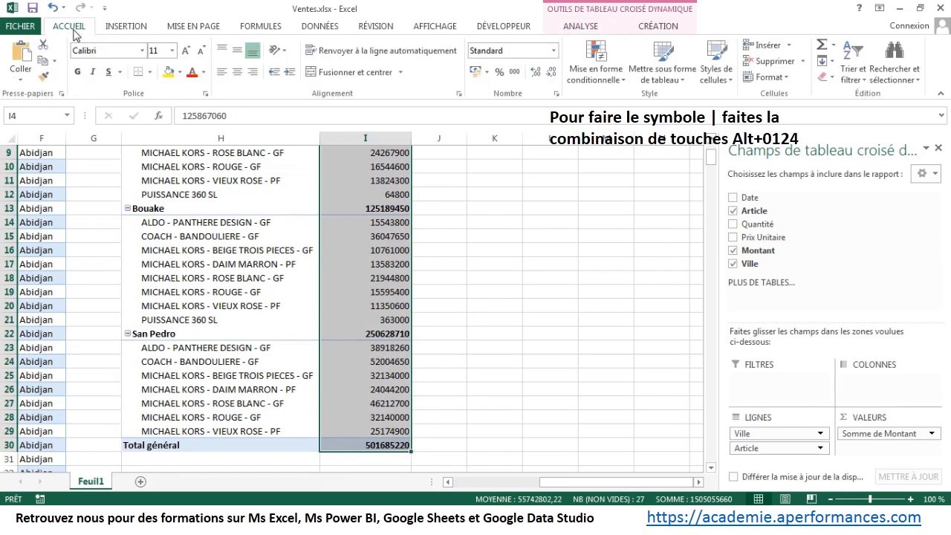
{"action": "left_click", "coordinate": [514, 71]}
{"action": "scroll", "coordinate": [503, 224], "scroll_direction": "up", "scroll_amount": 1}
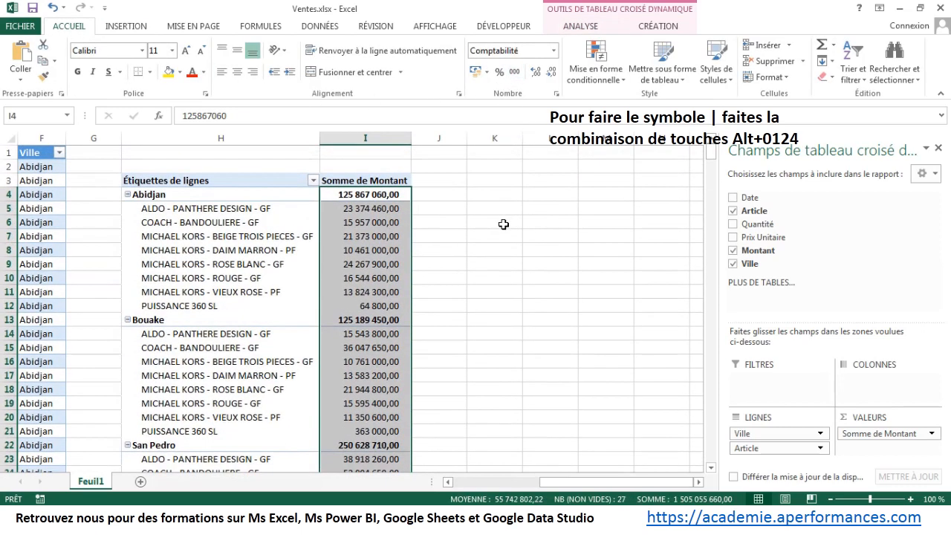
Step: Widen column J and enter the heading "Mise en forme conditionnelle" in J3 beside the pivot table
{"action": "left_click", "coordinate": [458, 182]}
{"action": "left_click_drag", "start_coordinate": [467, 139], "coordinate": [523, 149]}
{"action": "type", "text": "Mis"}
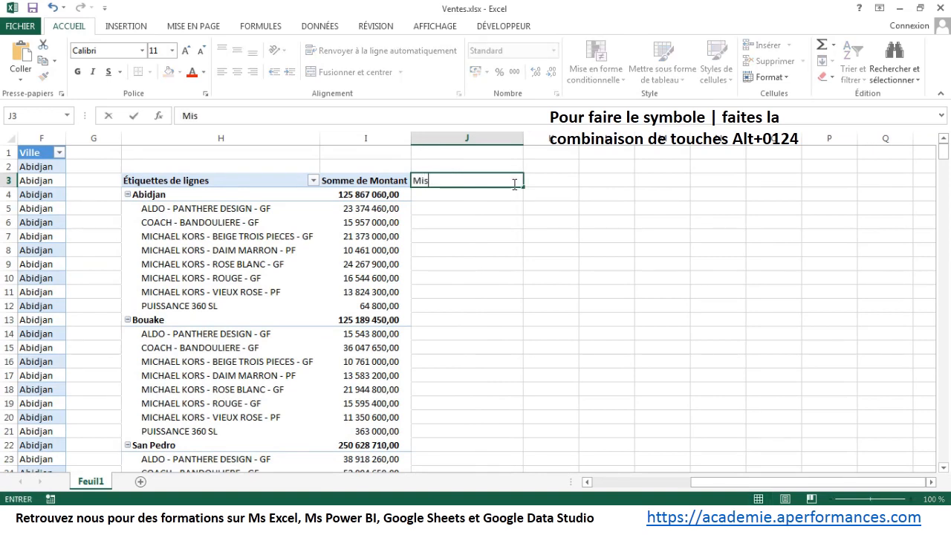
{"action": "type", "text": "e en form"}
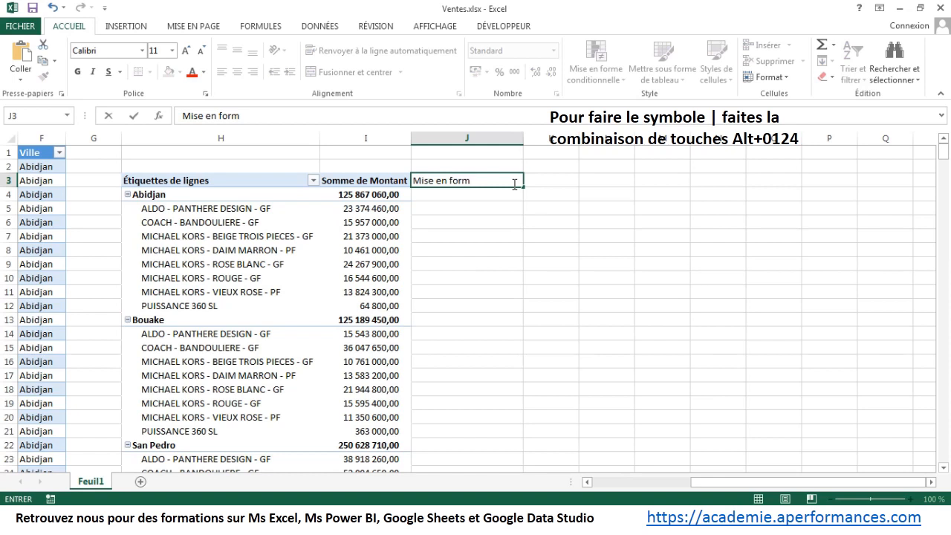
{"action": "type", "text": "e condition"}
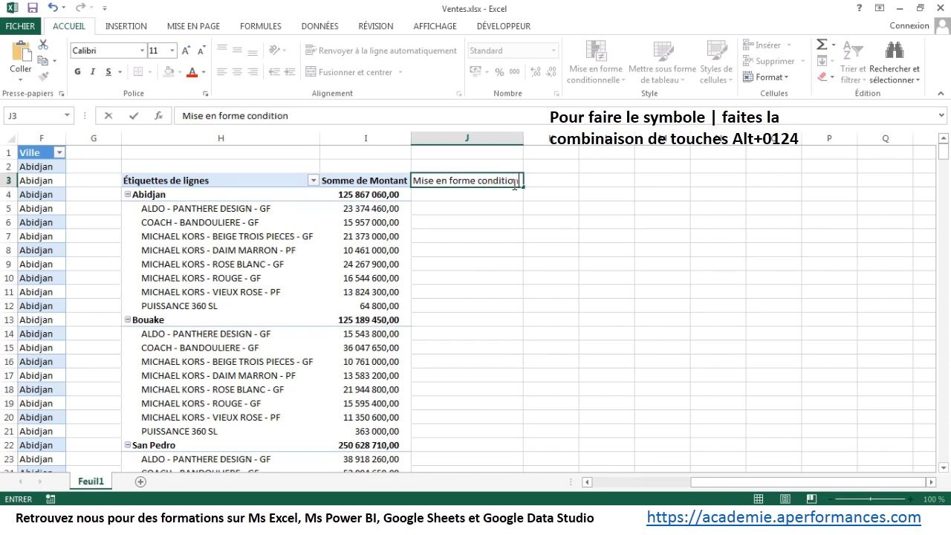
{"action": "type", "text": "nelle"}
{"action": "key", "text": "Tab"}
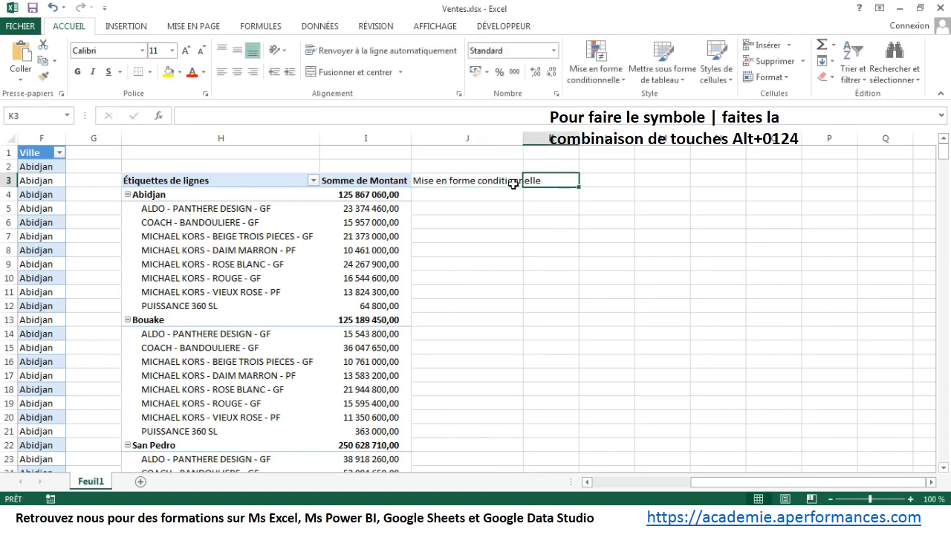
Step: Enter the headings "Echelle" in K3 and "Mise en forme Tunga" in L3
{"action": "type", "text": "Echelle"}
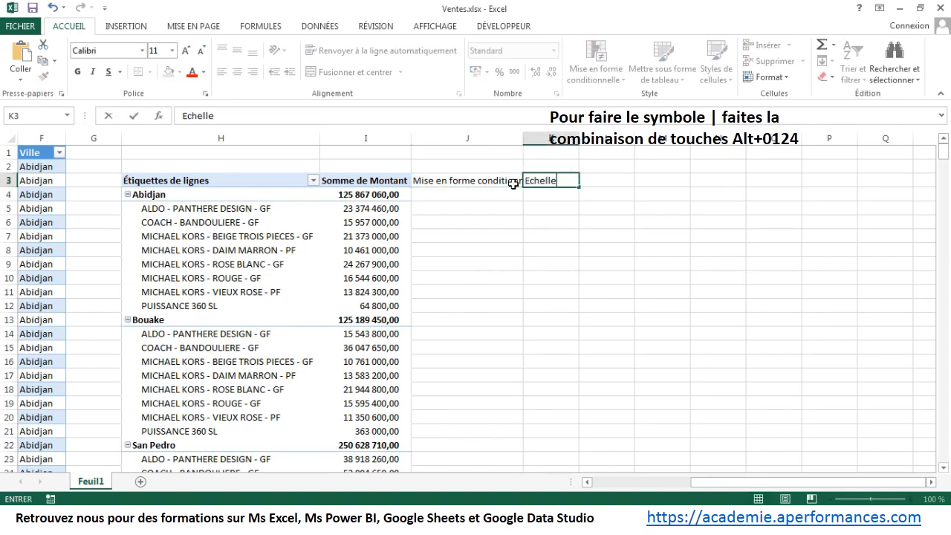
{"action": "key", "text": "Tab"}
{"action": "type", "text": "M"}
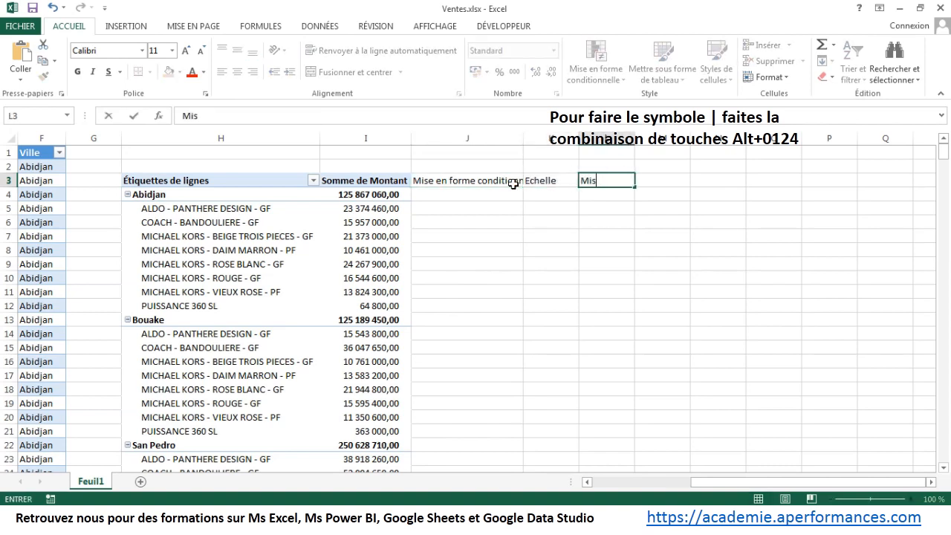
{"action": "type", "text": "ise en forme T"}
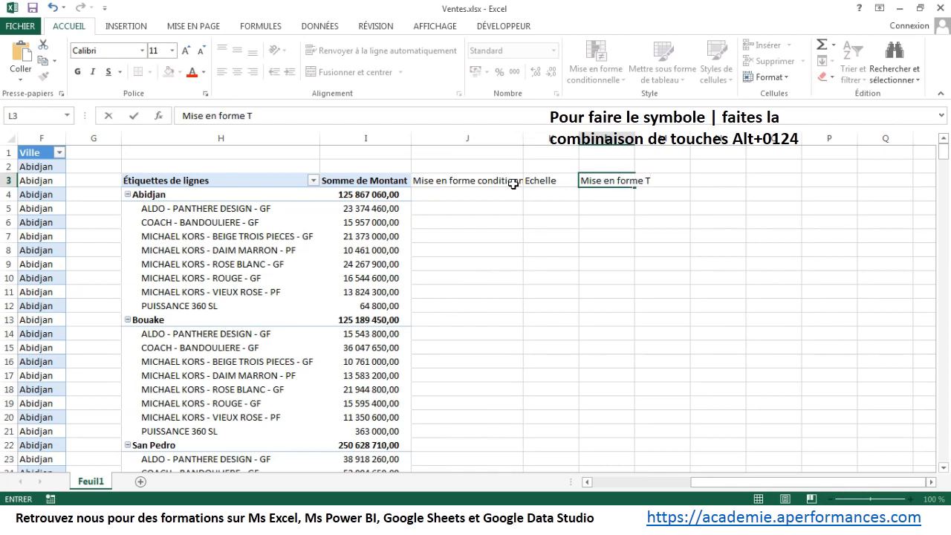
{"action": "type", "text": "unga"}
{"action": "key", "text": "Tab"}
Step: Enter the heading "Mise en forme British Bold" in M3 and autofit the widths of columns J to N
{"action": "type", "text": "M"}
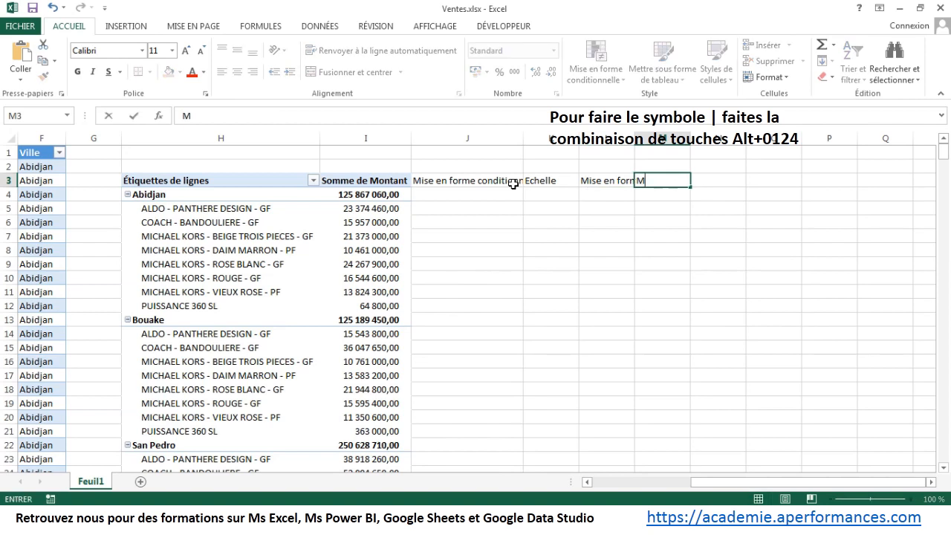
{"action": "type", "text": "ise en form"}
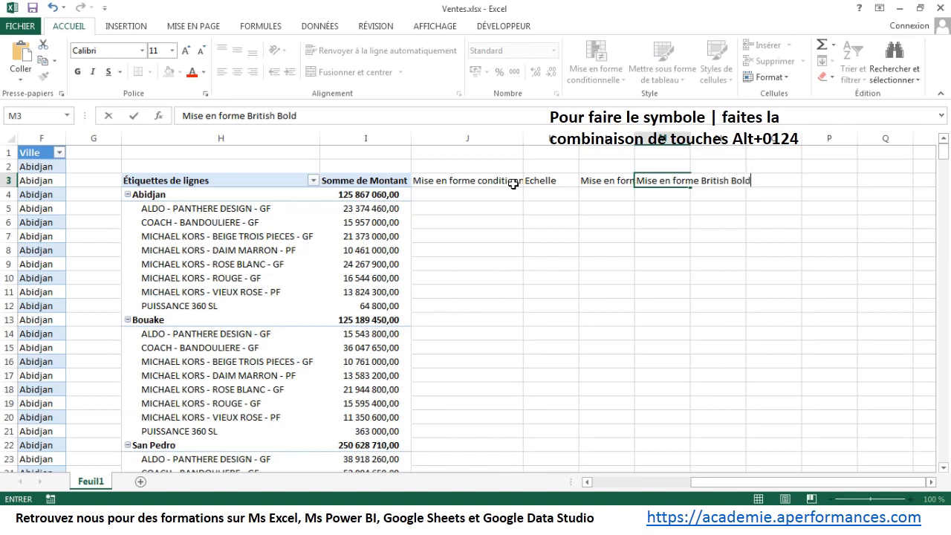
{"action": "type", "text": "e British Bold"}
{"action": "key", "text": "Return"}
{"action": "left_click_drag", "start_coordinate": [488, 138], "coordinate": [744, 141]}
{"action": "double_click", "coordinate": [746, 139]}
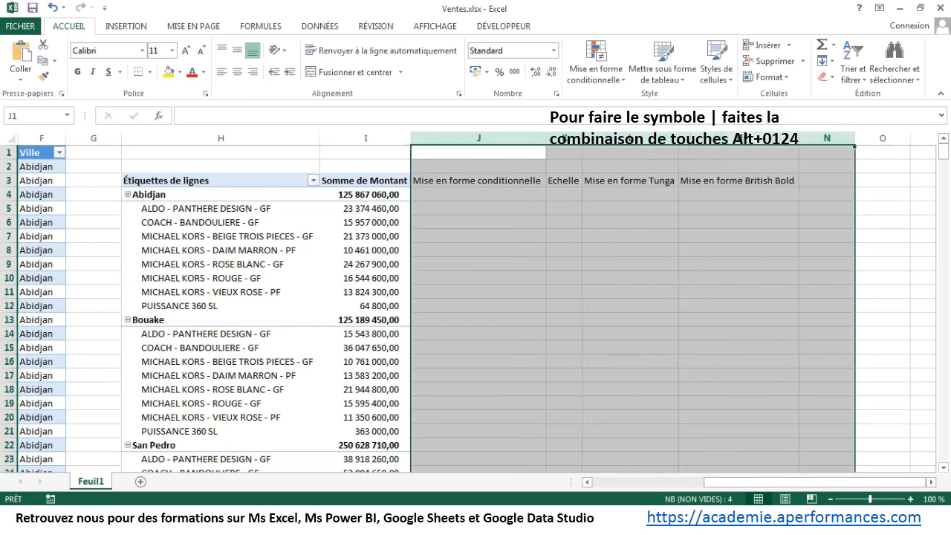
Step: Enter the formula =I4 in J4 and fill it down alongside the pivot table's rows
{"action": "left_click", "coordinate": [509, 197]}
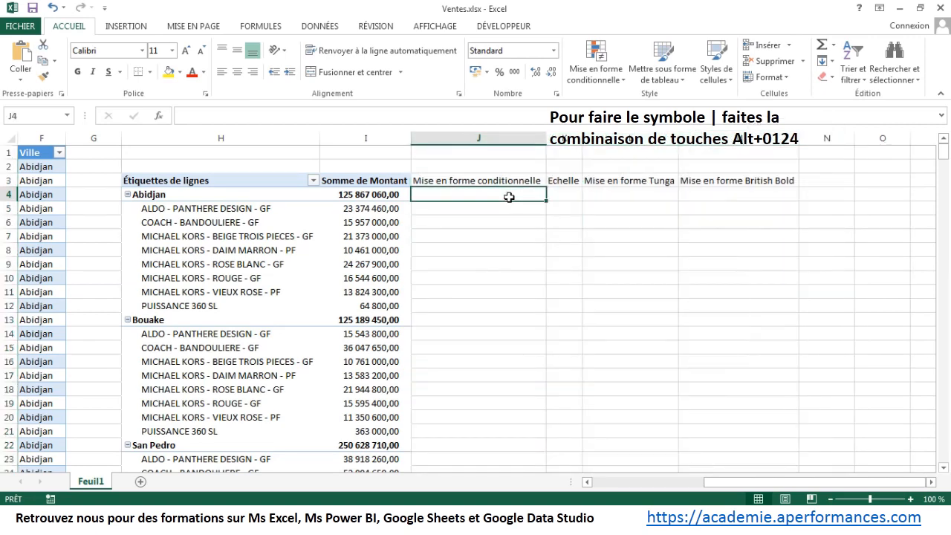
{"action": "type", "text": "="}
{"action": "key", "text": "Left"}
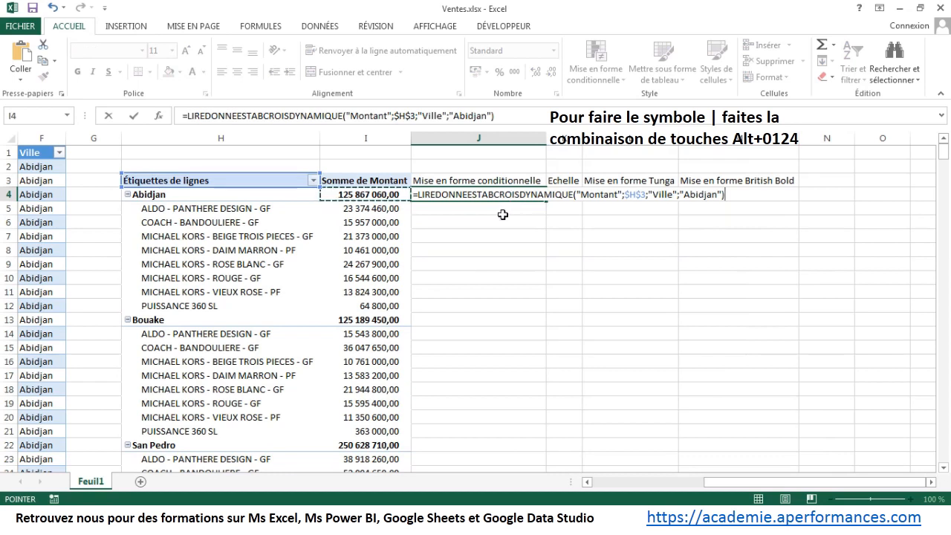
{"action": "left_click", "coordinate": [470, 167]}
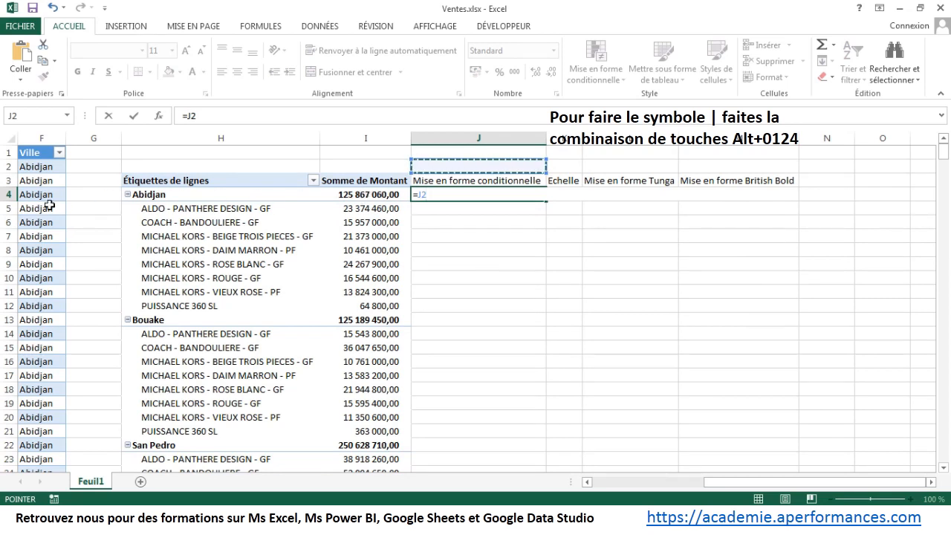
{"action": "left_click", "coordinate": [186, 116]}
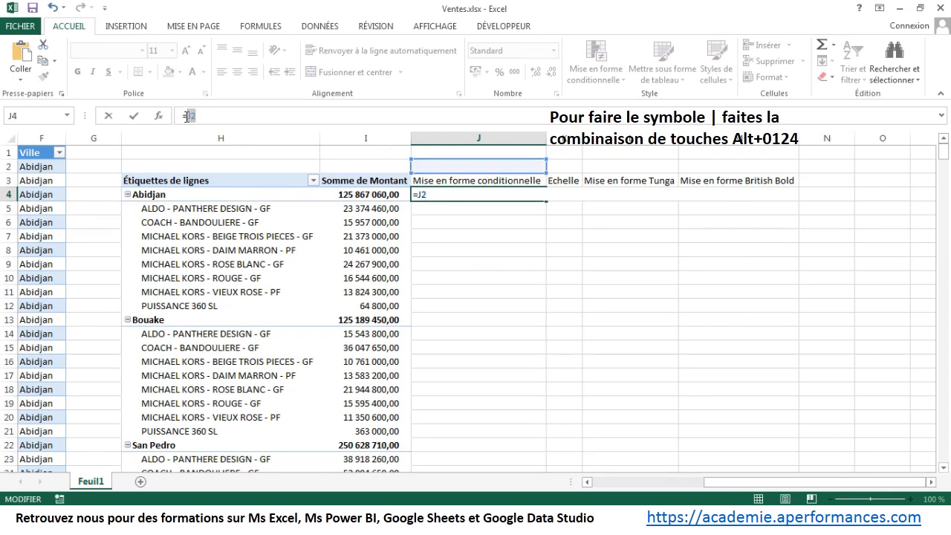
{"action": "type", "text": "I4"}
{"action": "key", "text": "Return"}
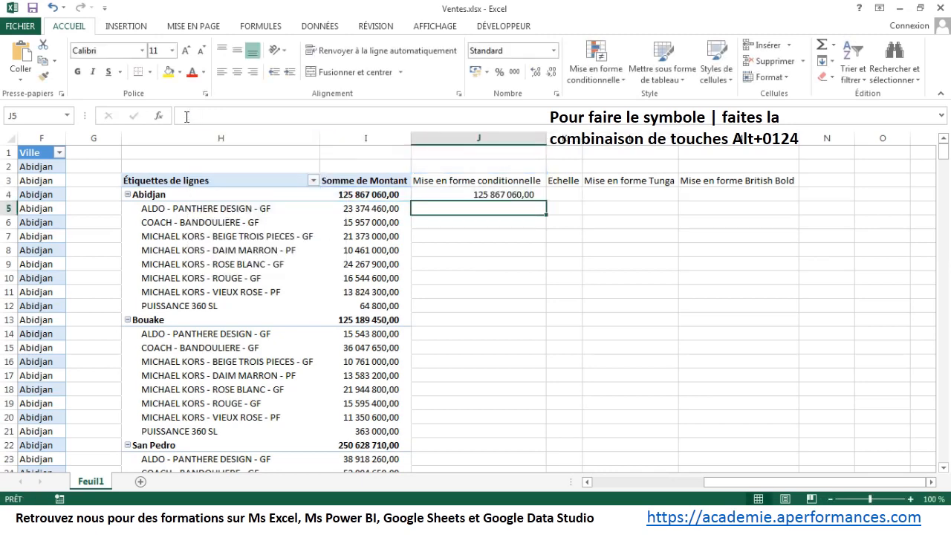
{"action": "left_click", "coordinate": [445, 195]}
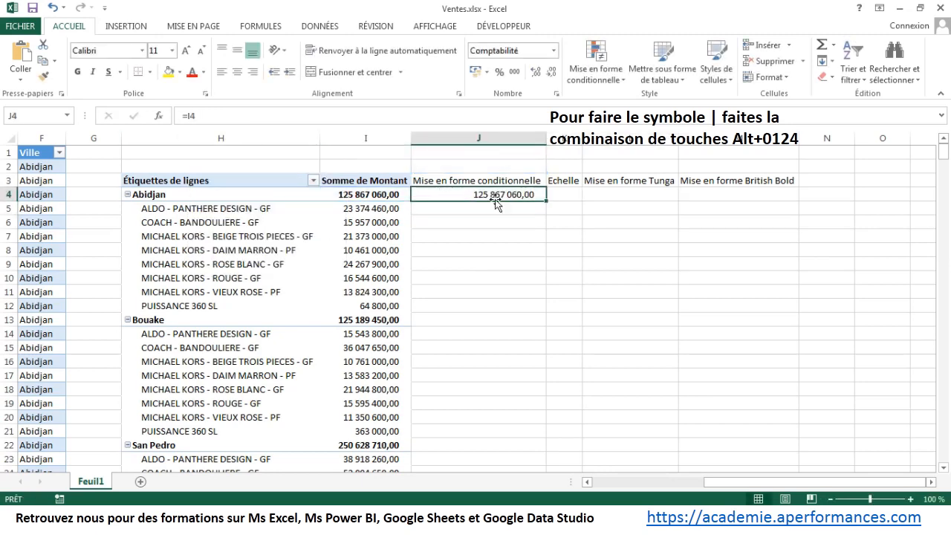
{"action": "double_click", "coordinate": [546, 201]}
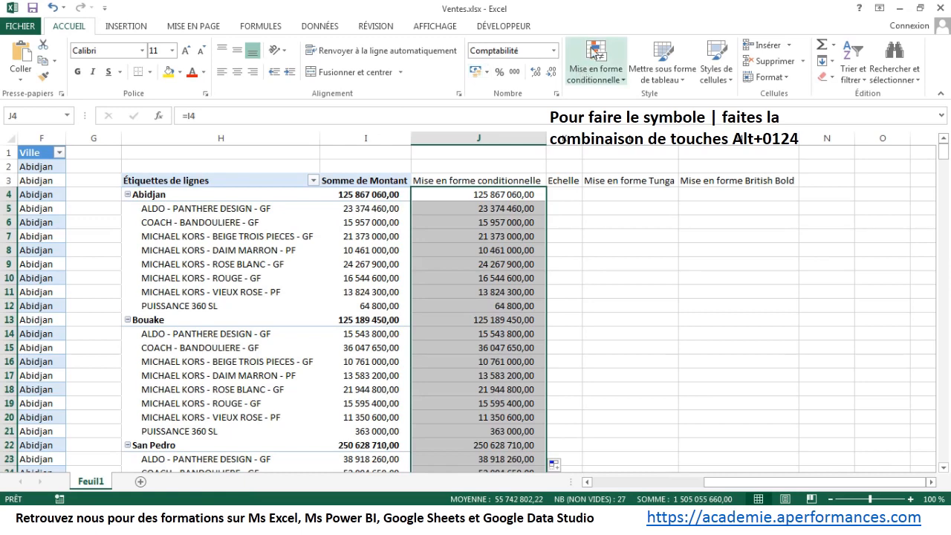
Step: Apply light blue gradient data bars to the amounts in column J, from J4 down to J30
{"action": "left_click", "coordinate": [604, 62]}
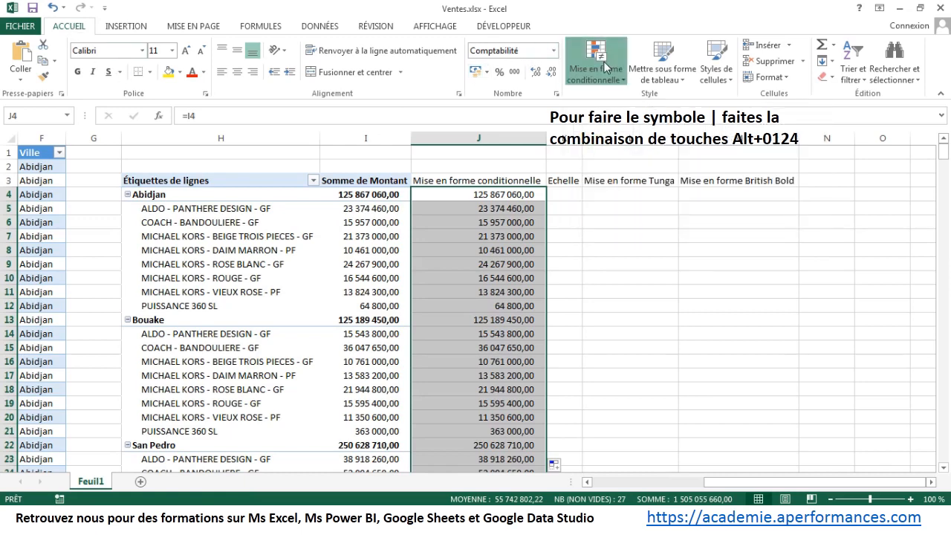
{"action": "mouse_move", "coordinate": [615, 165]}
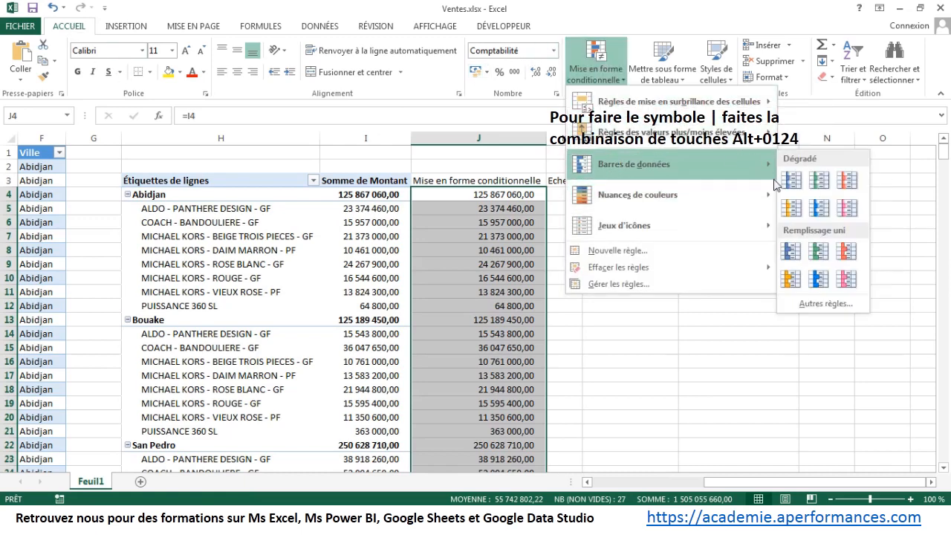
{"action": "left_click", "coordinate": [819, 208]}
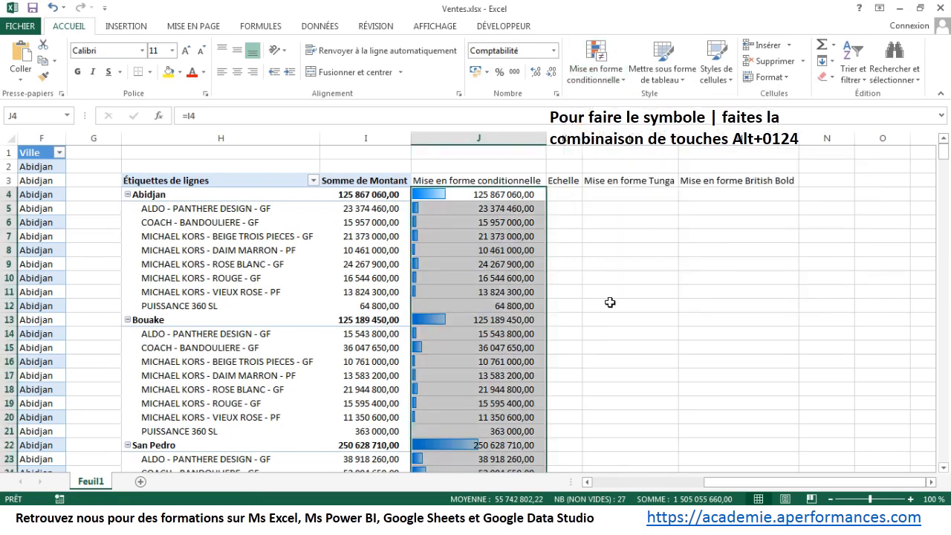
Step: Edit the data bar rule on column J so that only the bars are shown, without the numbers
{"action": "left_click", "coordinate": [605, 73]}
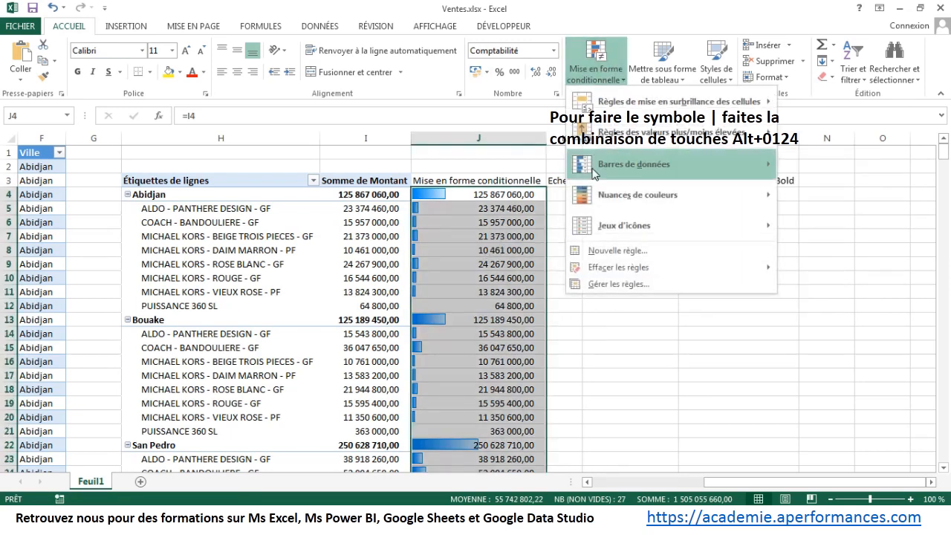
{"action": "left_click", "coordinate": [590, 284]}
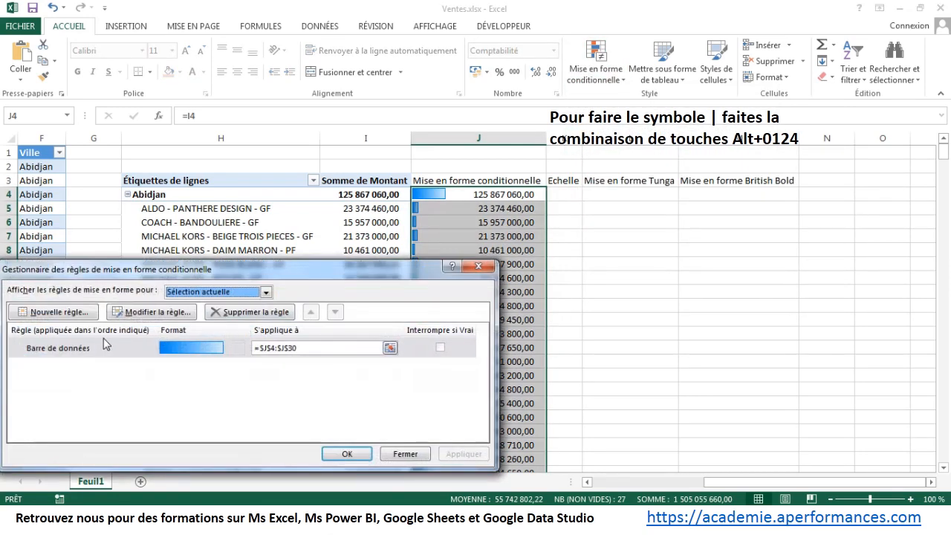
{"action": "double_click", "coordinate": [104, 346]}
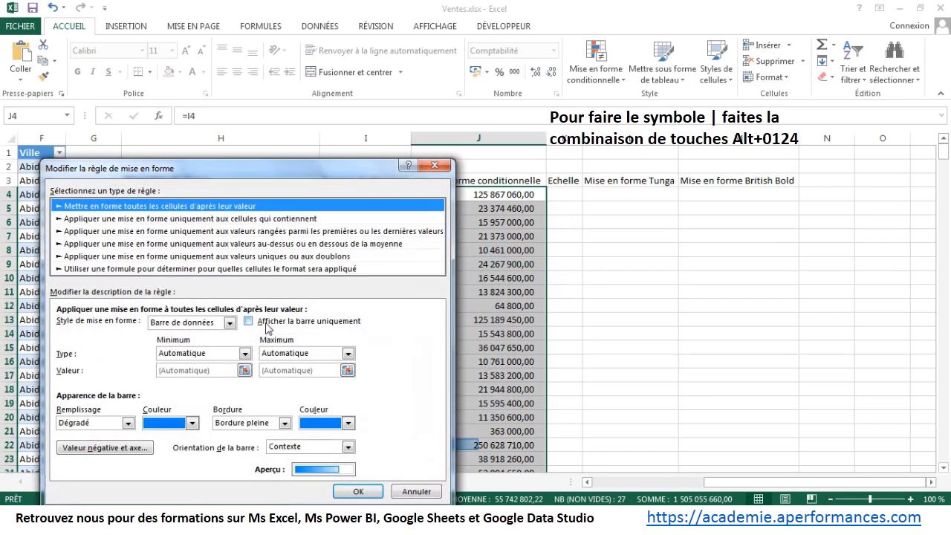
{"action": "left_click", "coordinate": [358, 491]}
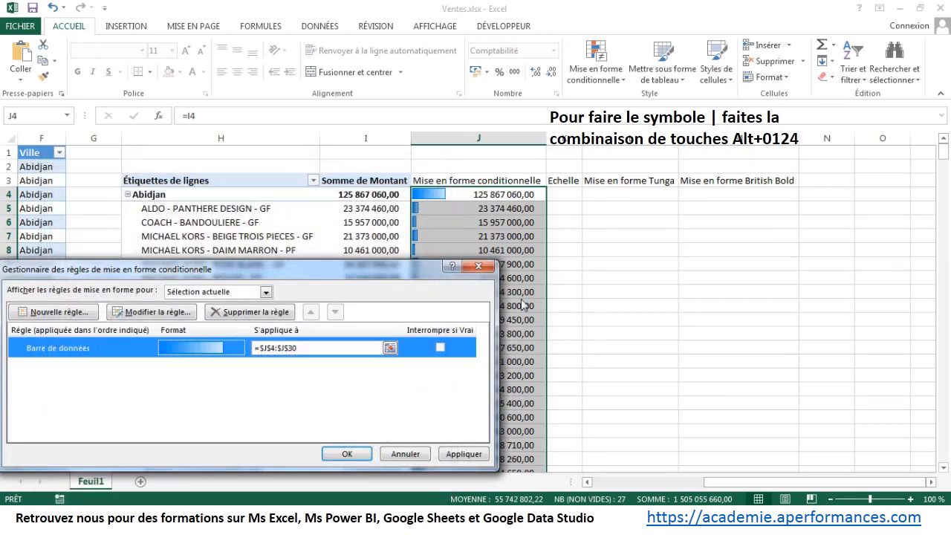
{"action": "left_click", "coordinate": [355, 453]}
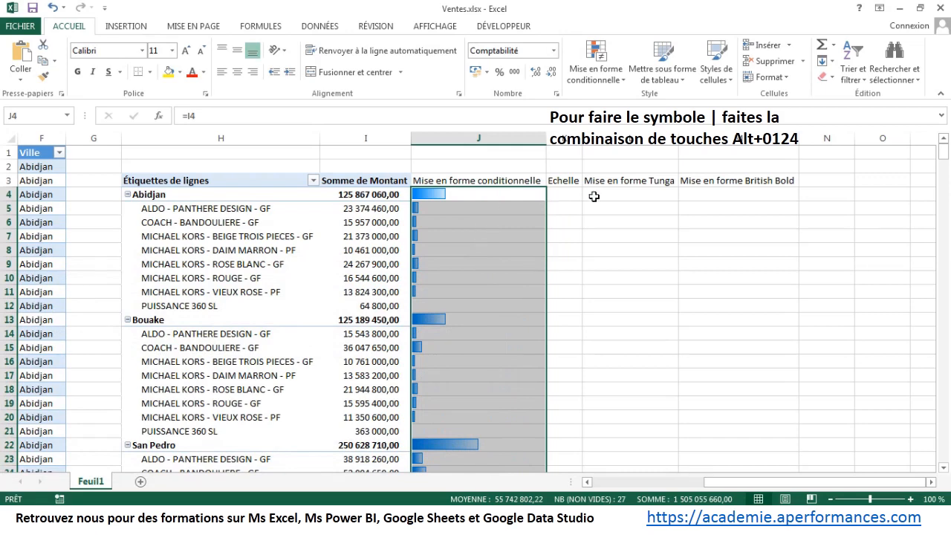
Step: Widen column K and start a scale formula in K4 that divides I4 by the maximum of I4:I30
{"action": "left_click_drag", "start_coordinate": [583, 140], "coordinate": [637, 140]}
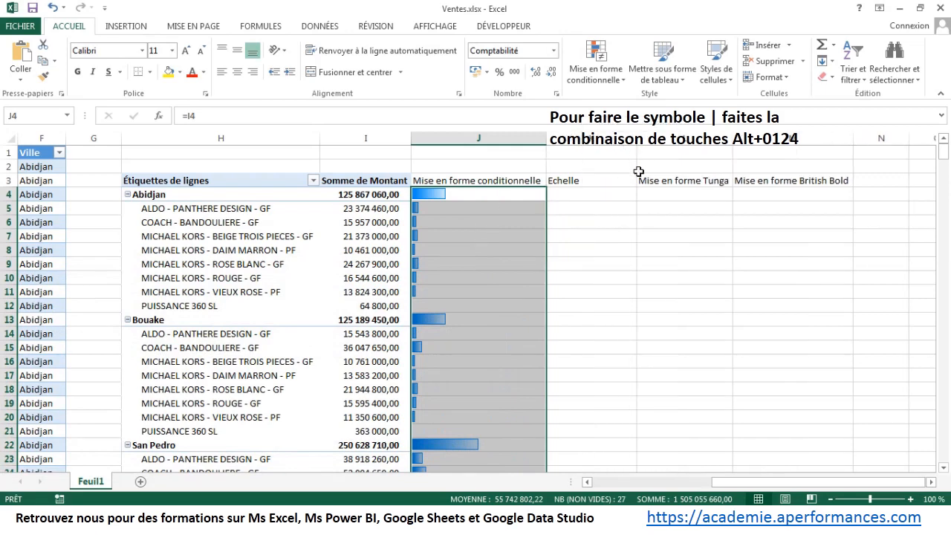
{"action": "left_click", "coordinate": [615, 198]}
{"action": "type", "text": "="}
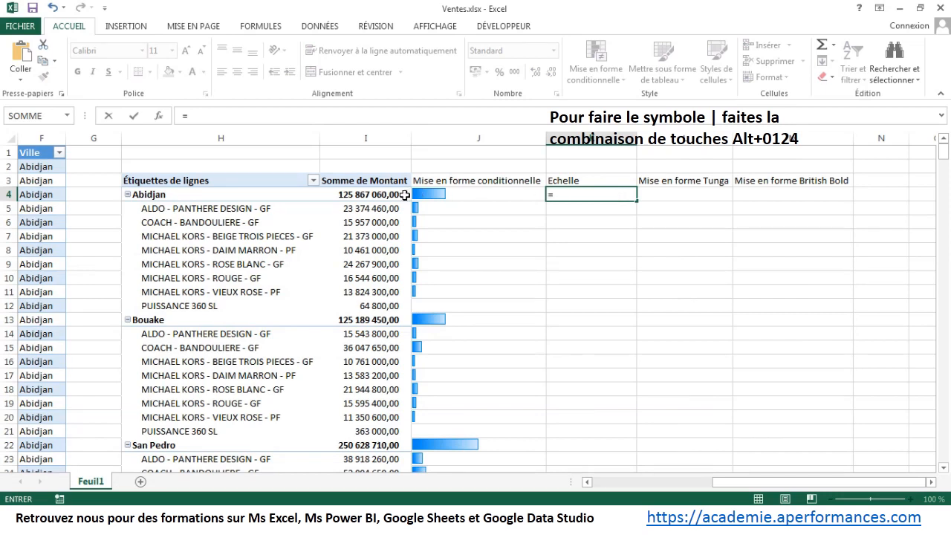
{"action": "type", "text": "I4"}
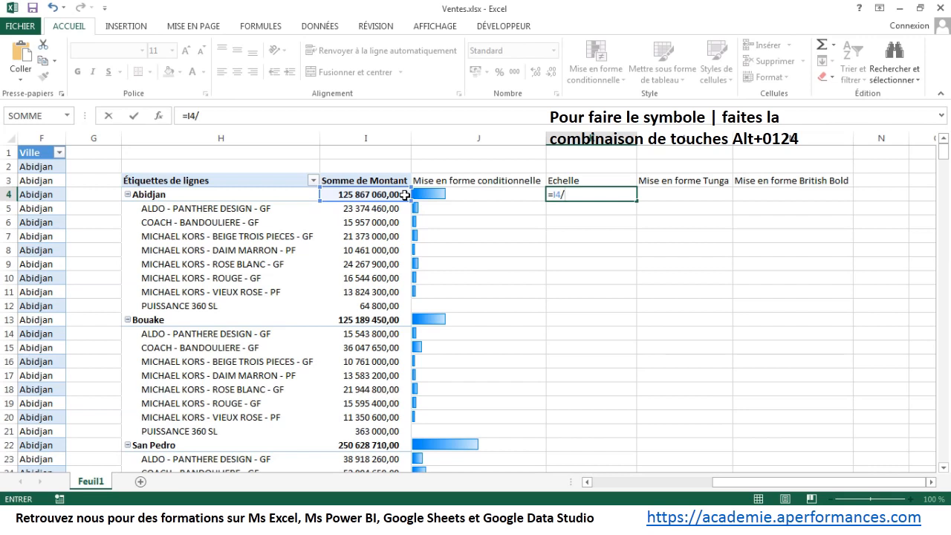
{"action": "type", "text": "/max("}
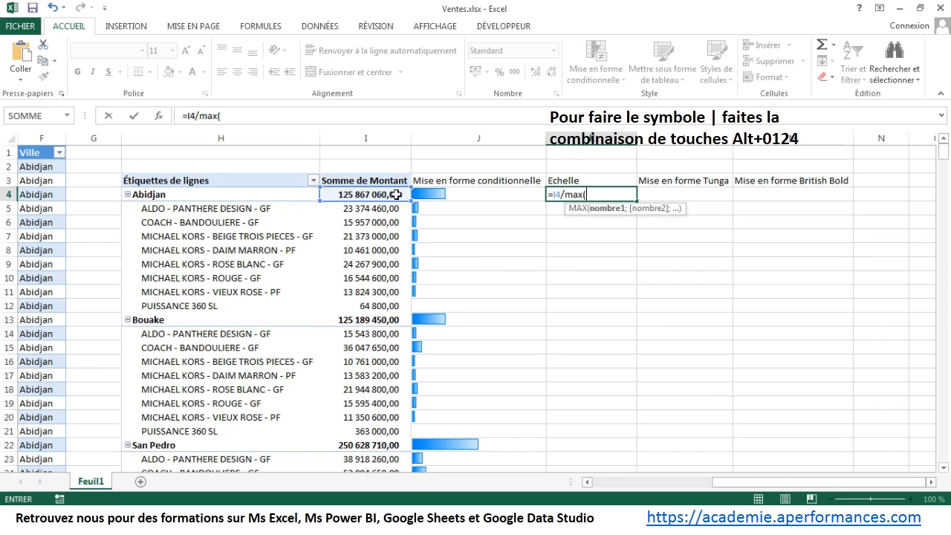
{"action": "left_click_drag", "start_coordinate": [396, 194], "coordinate": [354, 433]}
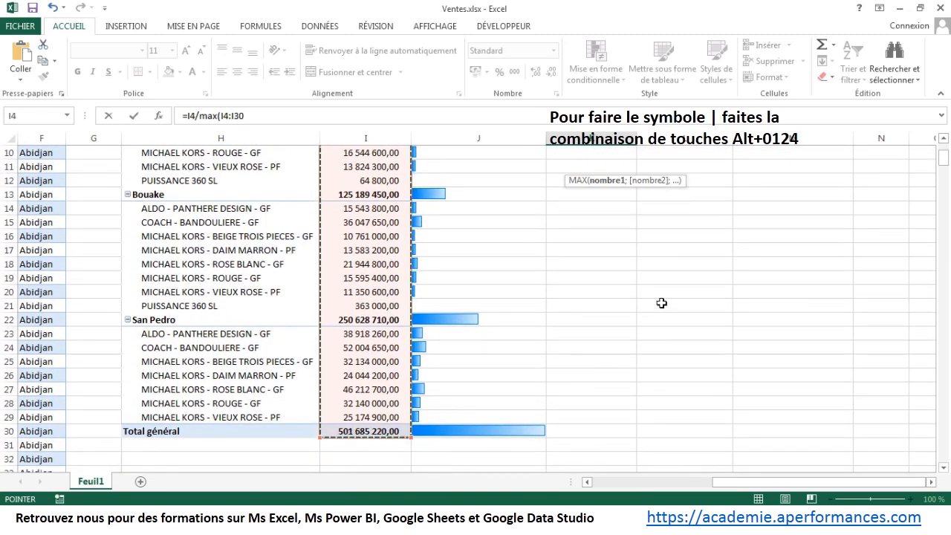
{"action": "scroll", "coordinate": [661, 303], "scroll_direction": "up", "scroll_amount": 3}
{"action": "left_click", "coordinate": [293, 119]}
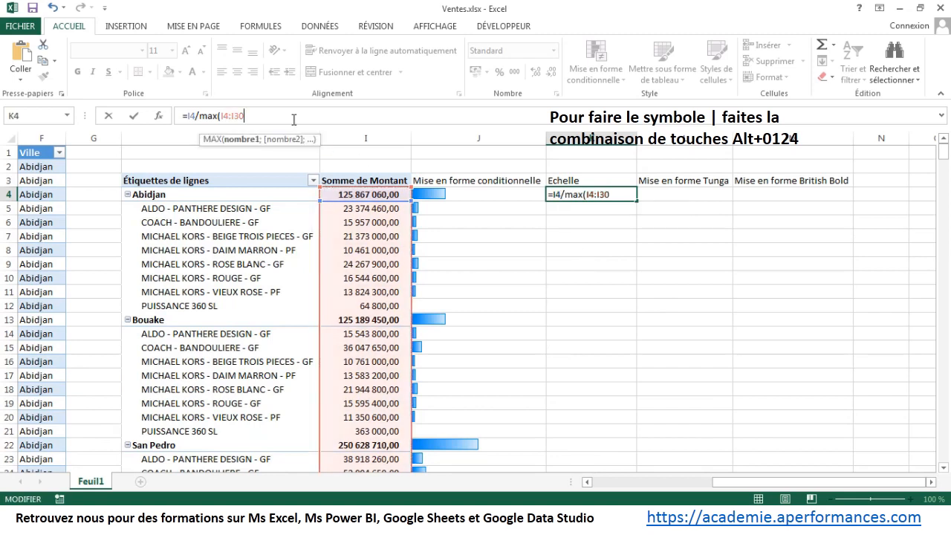
Step: Wrap the K4 formula as =SIERREUR(I4/MAX(I4:I30);"") and fill it down alongside the pivot table's rows
{"action": "key", "text": "Left"}
{"action": "key", "text": "Left"}
{"action": "key", "text": "Left"}
{"action": "key", "text": "Left"}
{"action": "key", "text": "Left"}
{"action": "key", "text": "Left"}
{"action": "key", "text": "Left"}
{"action": "key", "text": "Left"}
{"action": "key", "text": "Left"}
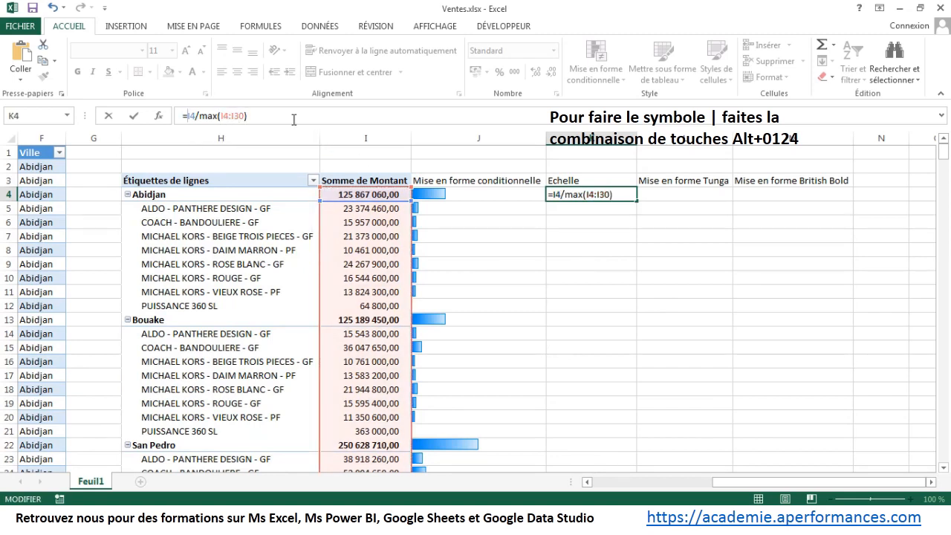
{"action": "type", "text": "SIERREUR"}
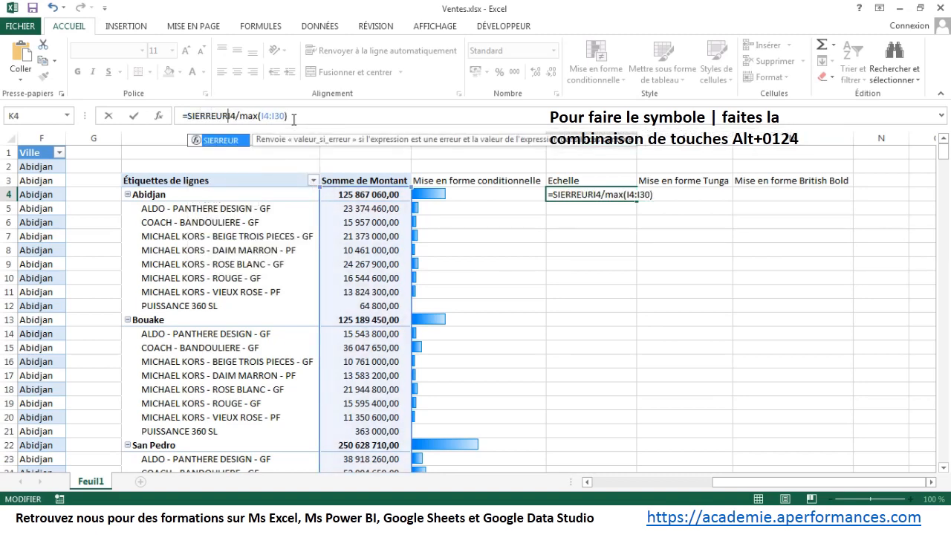
{"action": "type", "text": "("}
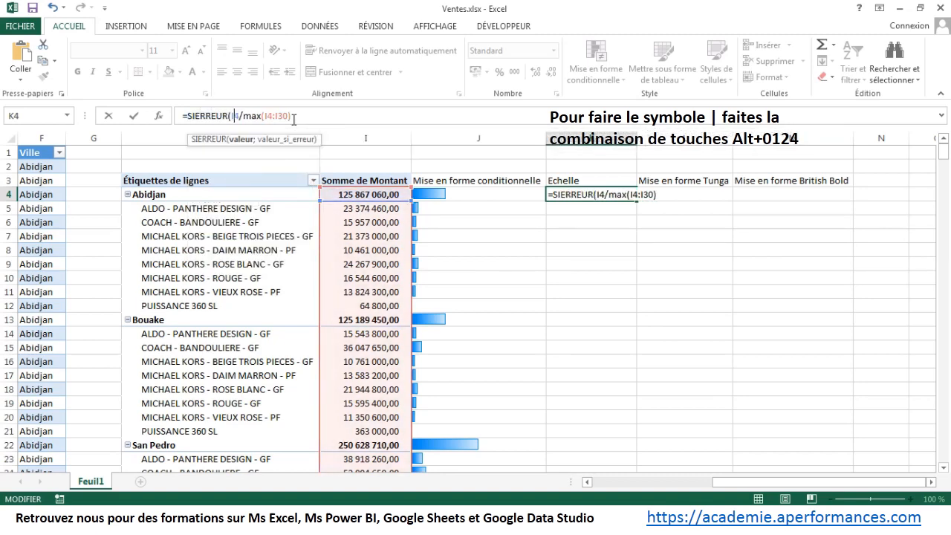
{"action": "key", "text": "End"}
{"action": "type", "text": ";"}
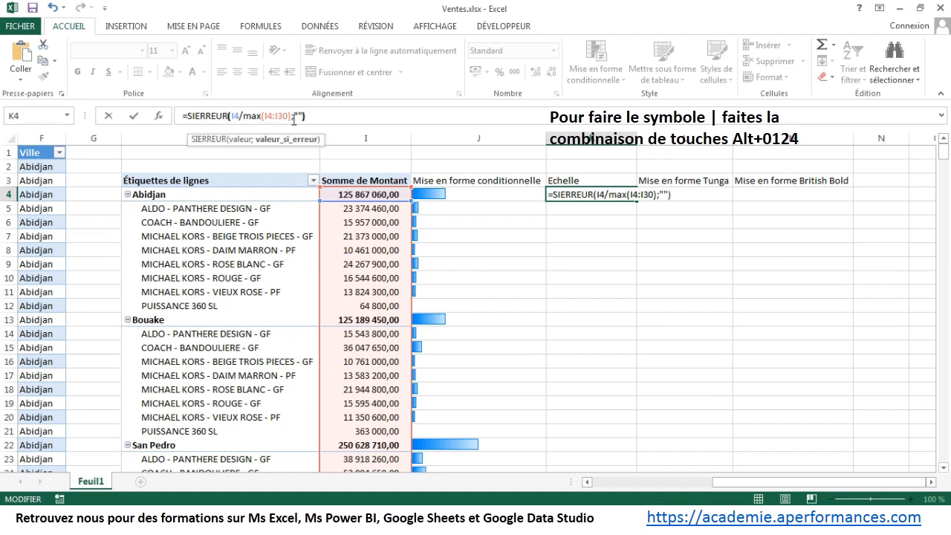
{"action": "key", "text": "Return"}
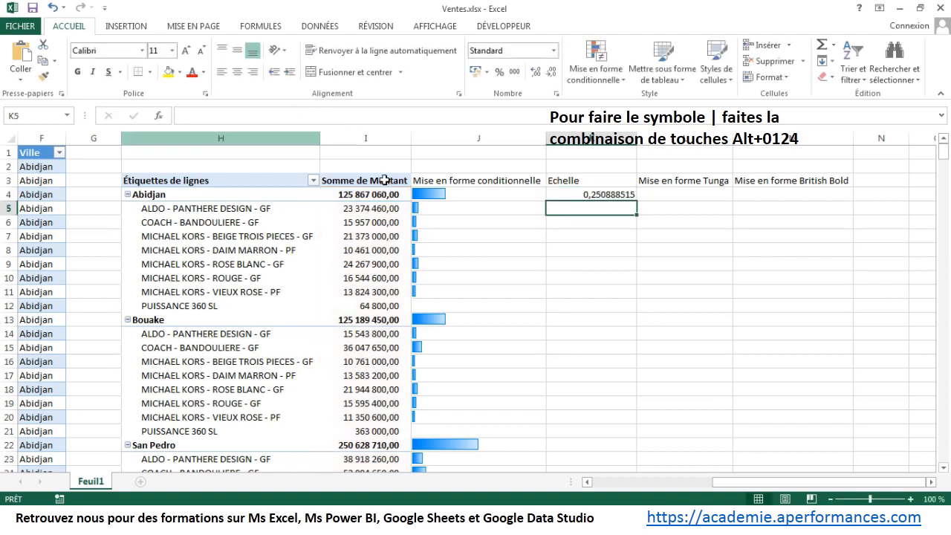
{"action": "left_click", "coordinate": [591, 196]}
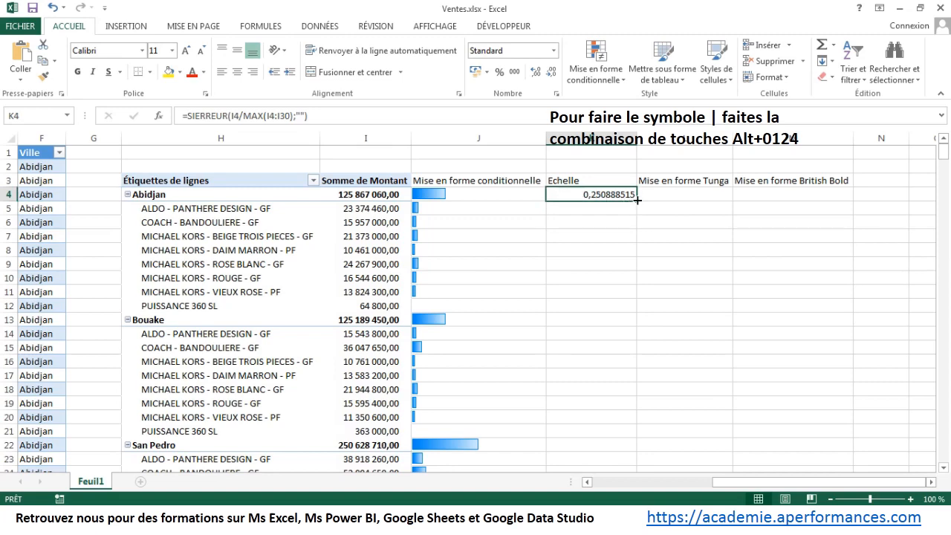
{"action": "double_click", "coordinate": [637, 200]}
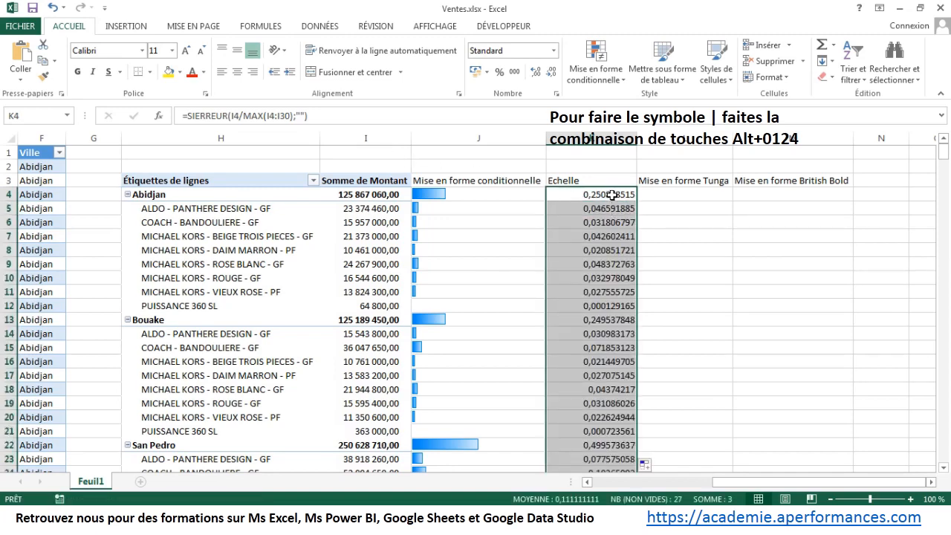
Step: Multiply the scale formula in K4 by 100 and fill the revised formula down the Echelle column
{"action": "left_click", "coordinate": [610, 194]}
{"action": "left_click", "coordinate": [367, 123]}
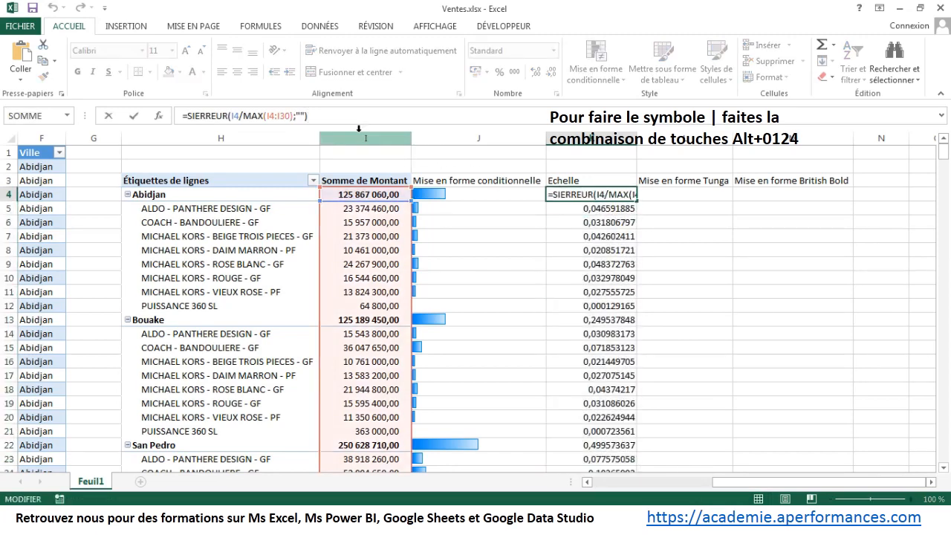
{"action": "type", "text": "*100"}
{"action": "key", "text": "Return"}
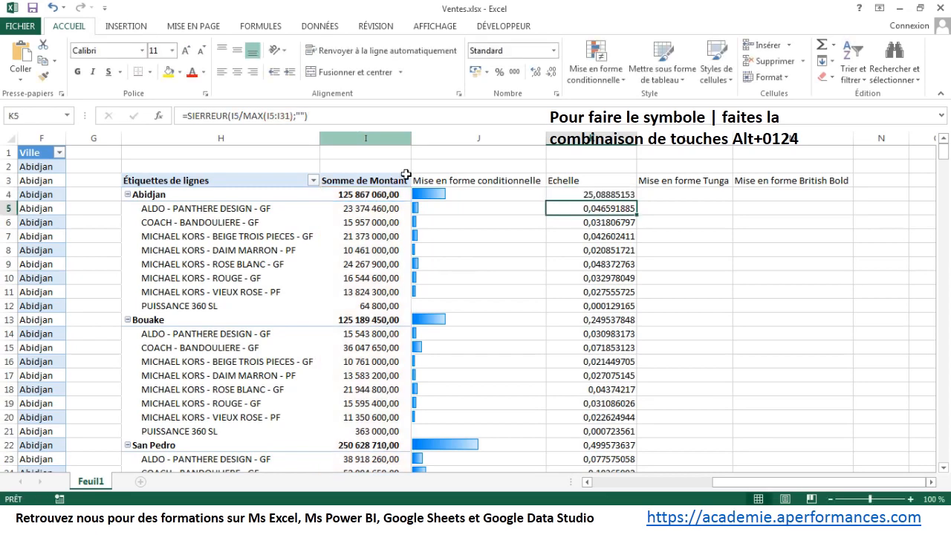
{"action": "left_click", "coordinate": [586, 195]}
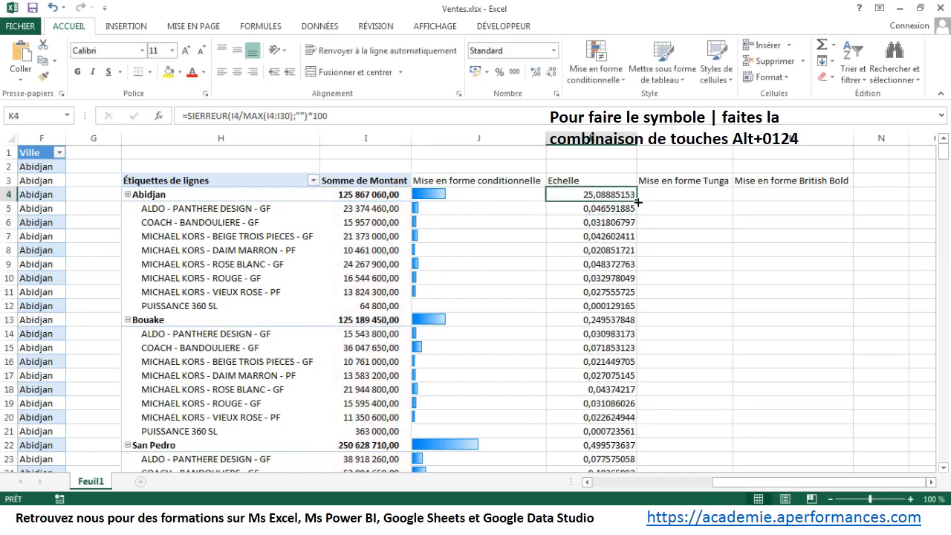
{"action": "double_click", "coordinate": [637, 201]}
Step: Enter the formula =REPT("|";K4) in L4 and fill it down the Mise en forme Tunga column
{"action": "left_click", "coordinate": [668, 194]}
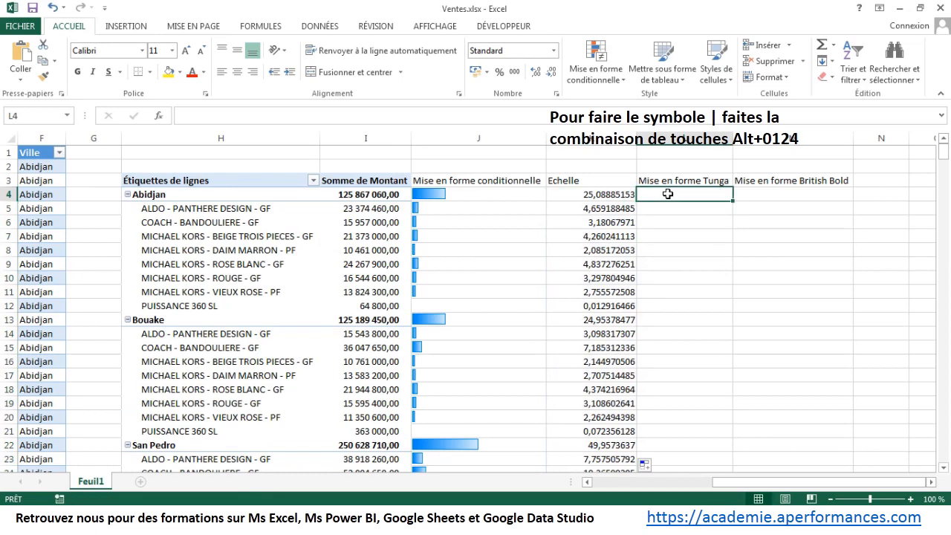
{"action": "type", "text": "=rep"}
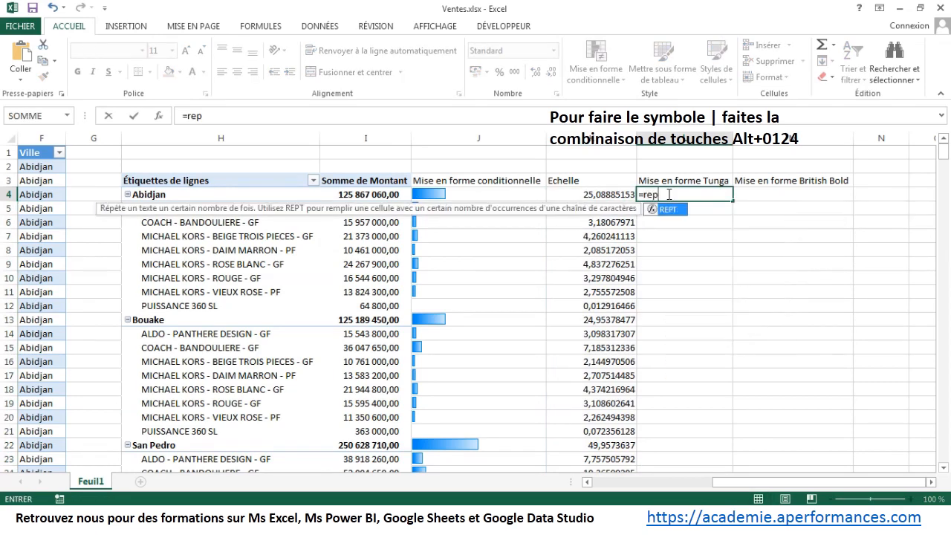
{"action": "double_click", "coordinate": [666, 211]}
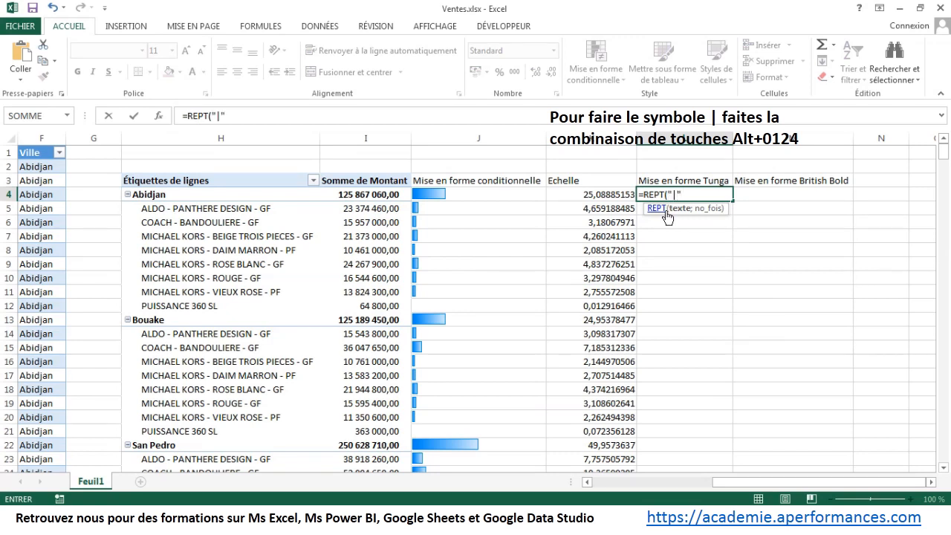
{"action": "type", "text": "\"|\";"}
{"action": "left_click", "coordinate": [619, 196]}
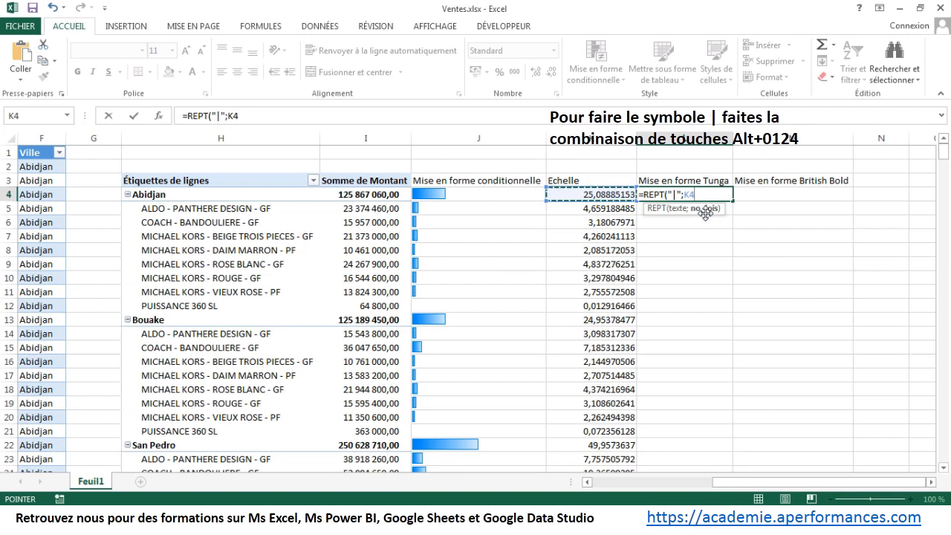
{"action": "type", "text": ")"}
{"action": "key", "text": "ctrl+Return"}
{"action": "key", "text": "Return"}
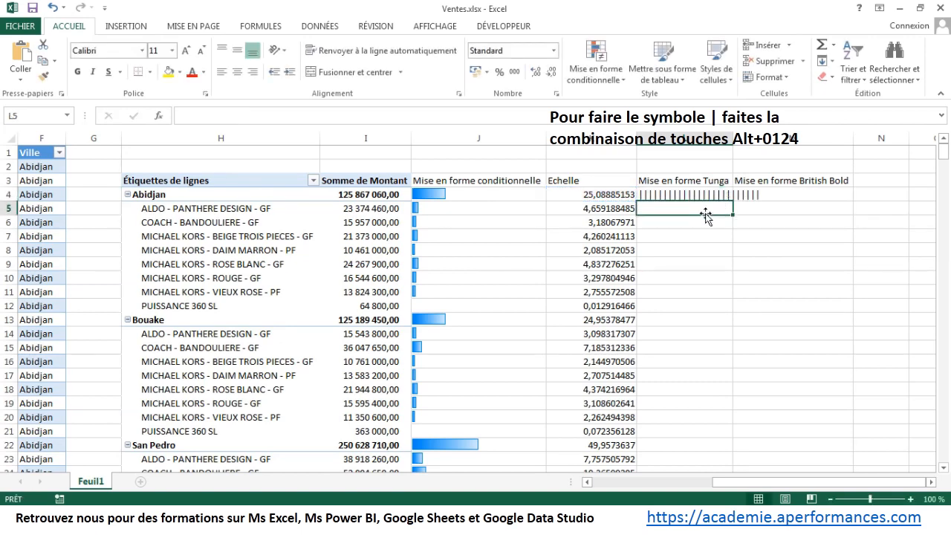
{"action": "left_click", "coordinate": [706, 194]}
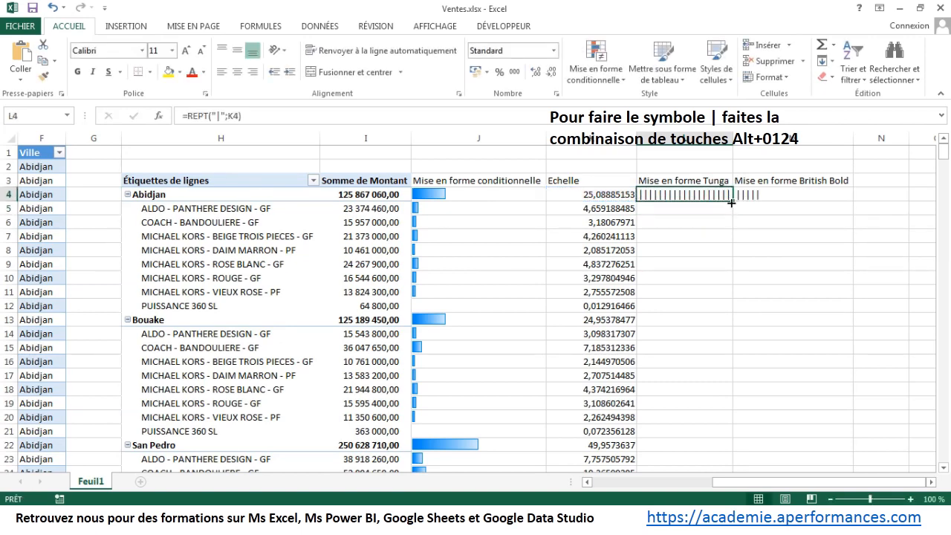
{"action": "double_click", "coordinate": [731, 202]}
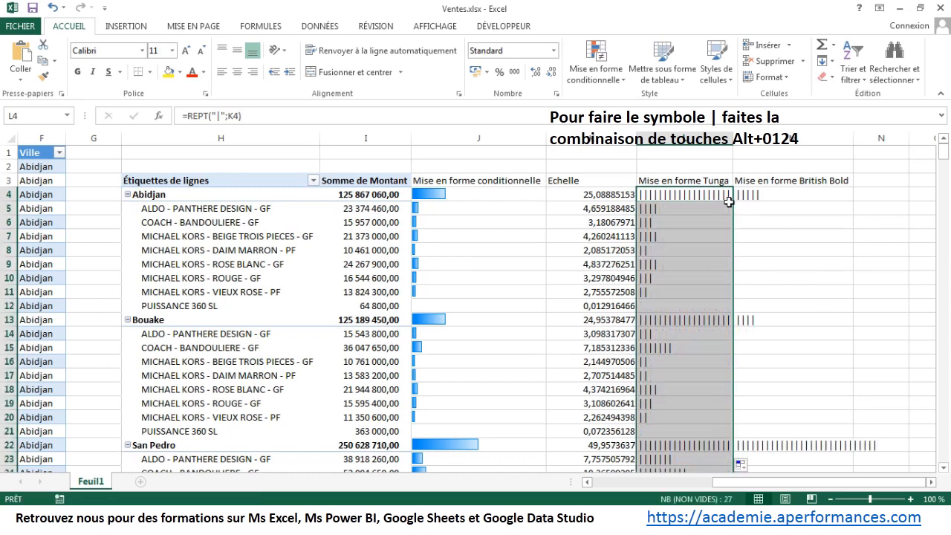
Step: Enter the formula =REPT("|";K4) in M4 and fill it down the Mise en forme British Bold column
{"action": "left_click", "coordinate": [760, 194]}
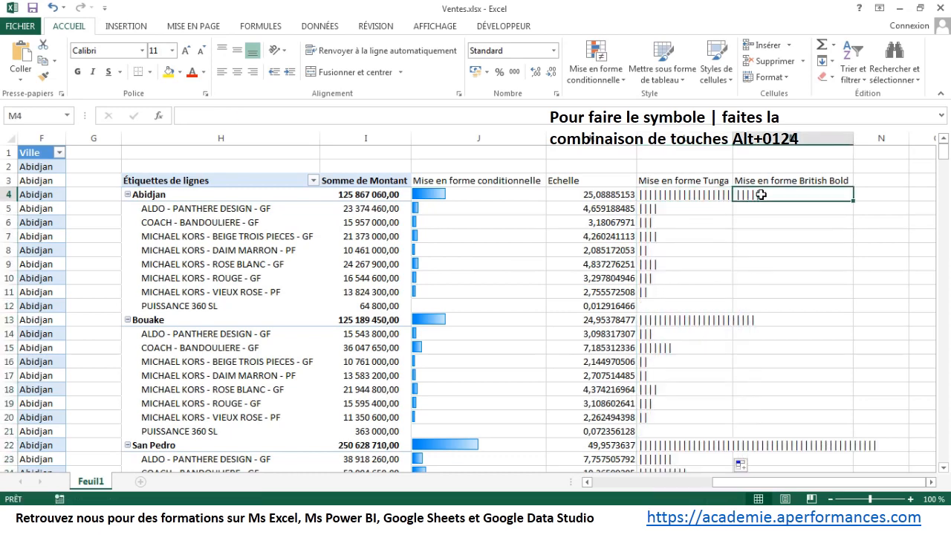
{"action": "type", "text": "=re"}
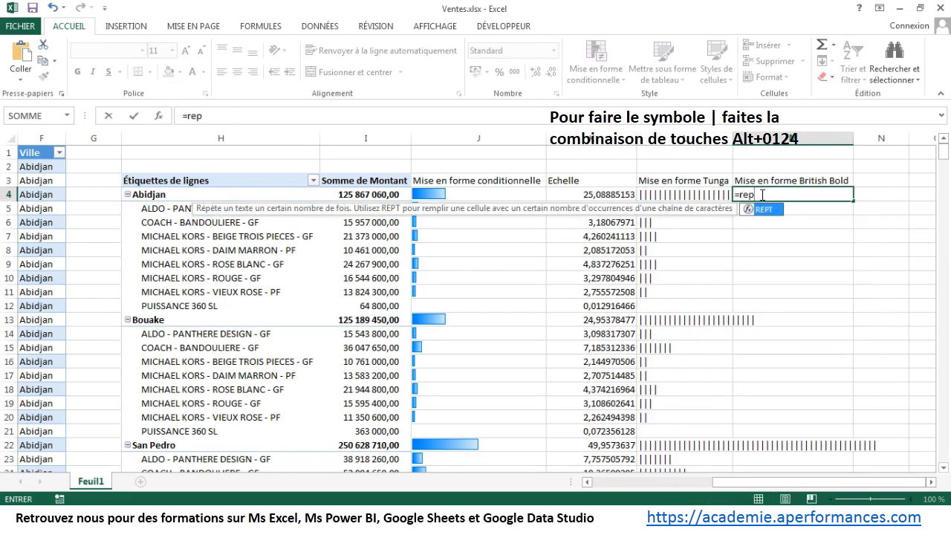
{"action": "type", "text": "p"}
{"action": "double_click", "coordinate": [763, 210]}
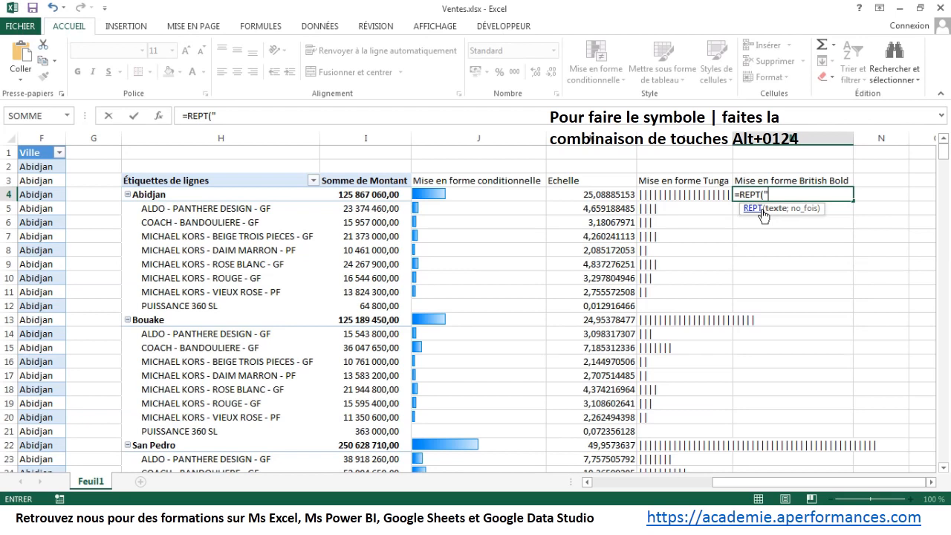
{"action": "type", "text": "\"|\";"}
{"action": "left_click", "coordinate": [623, 194]}
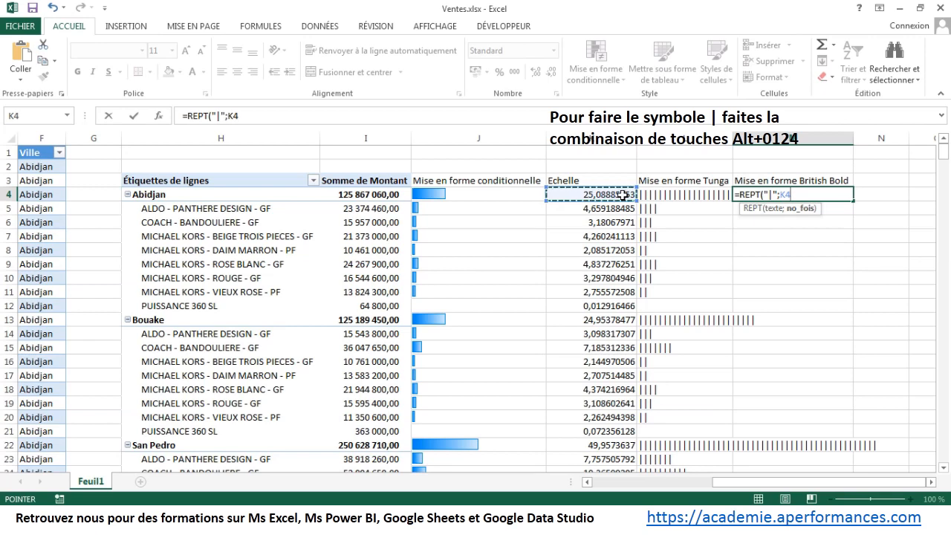
{"action": "key", "text": "Return"}
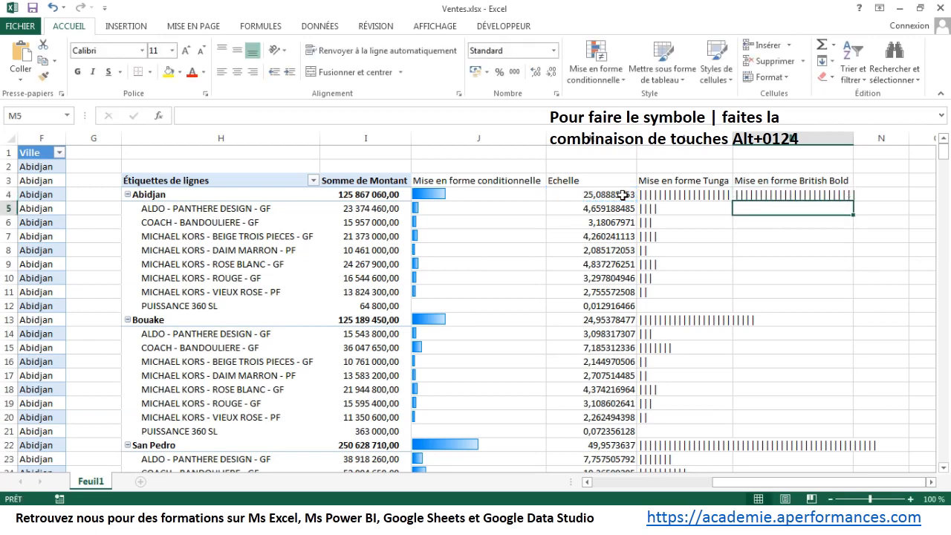
{"action": "left_click", "coordinate": [750, 197]}
{"action": "double_click", "coordinate": [853, 201]}
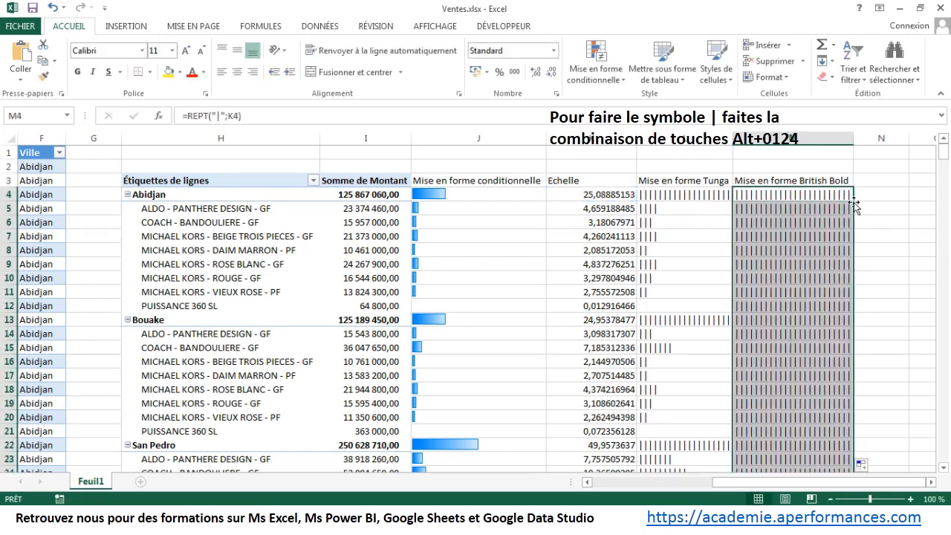
Step: Set the font of the REPT formulas in the Mise en forme Tunga column, from L4 down, to Tunga
{"action": "left_click", "coordinate": [696, 201]}
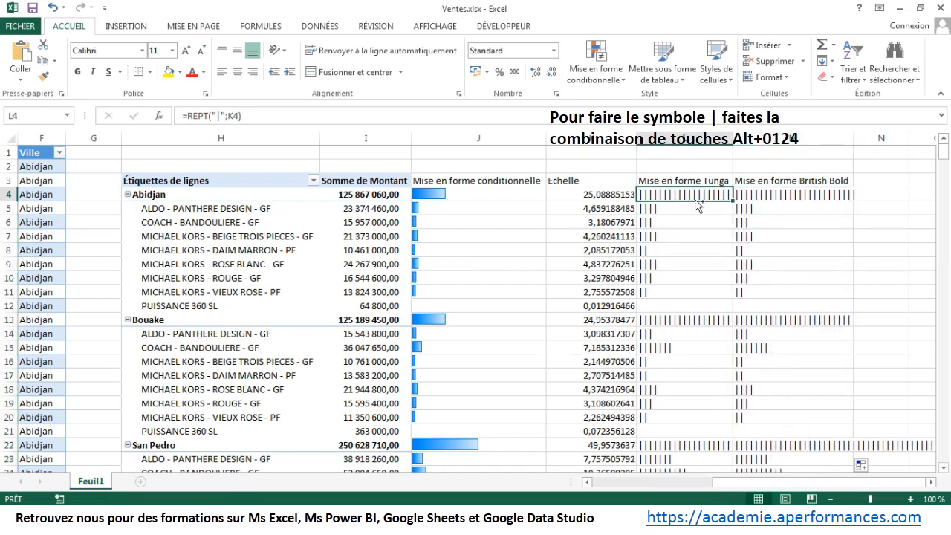
{"action": "key", "text": "ctrl+shift+Down"}
{"action": "scroll", "coordinate": [695, 200], "scroll_direction": "up", "scroll_amount": 3}
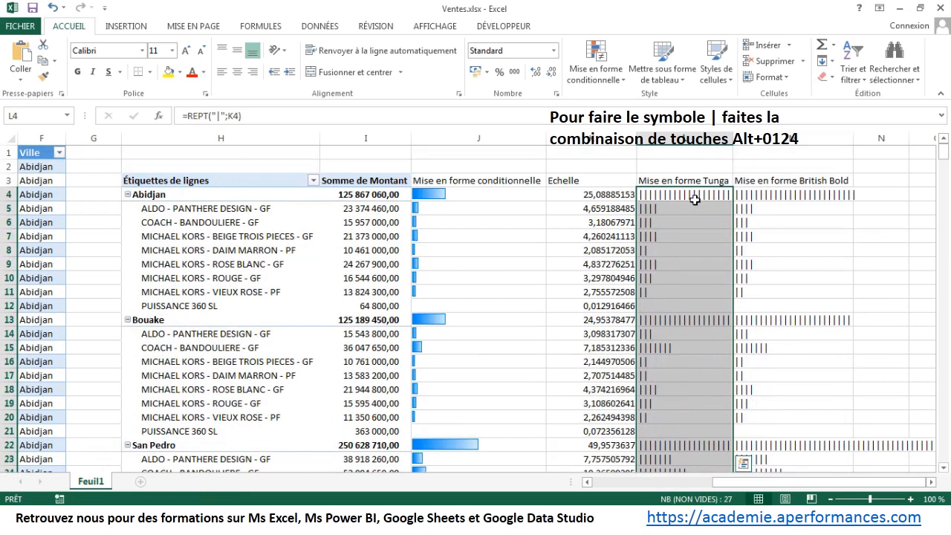
{"action": "left_click", "coordinate": [86, 49]}
{"action": "type", "text": "Tunga"}
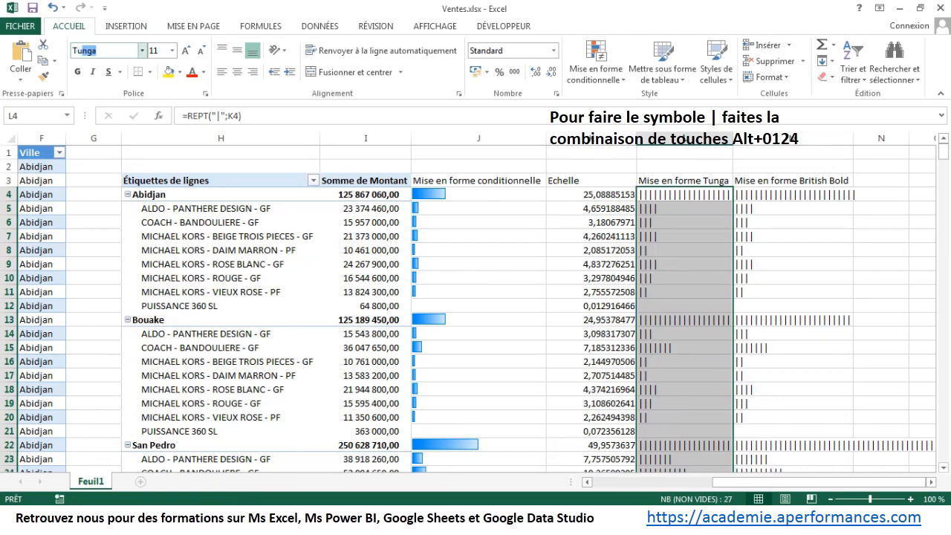
{"action": "key", "text": "Return"}
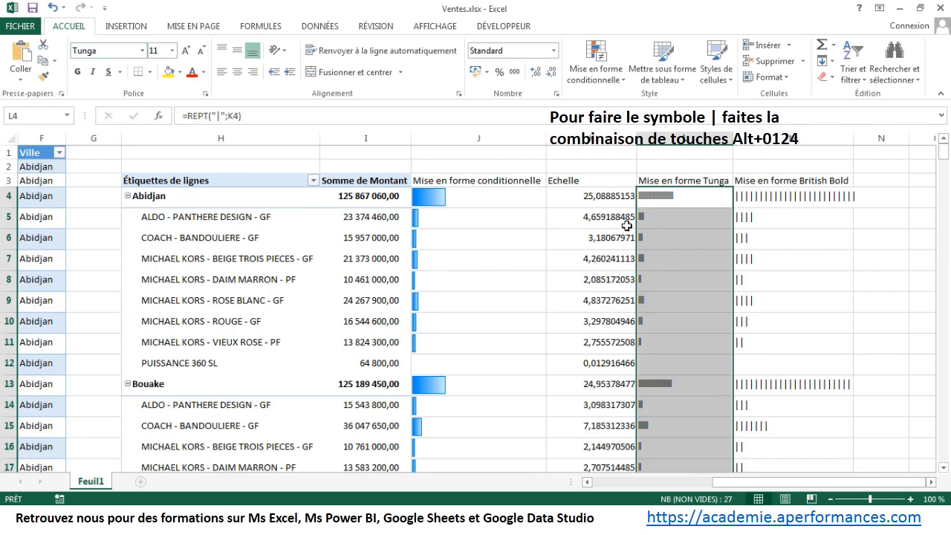
Step: Set the font of the REPT formulas in column M, from M4 down, to Britannic Bold
{"action": "left_click", "coordinate": [753, 197]}
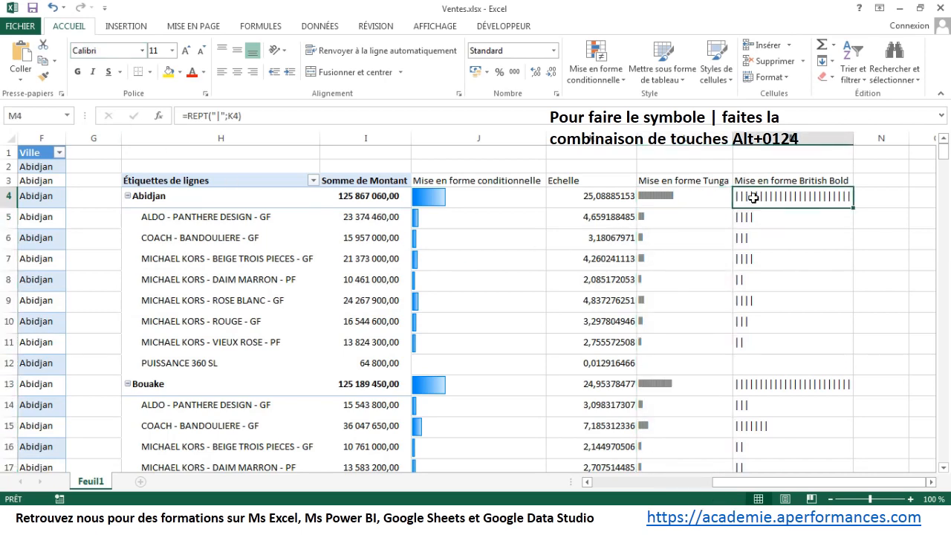
{"action": "key", "text": "ctrl+shift+Down"}
{"action": "key", "text": "ctrl+BackSpace"}
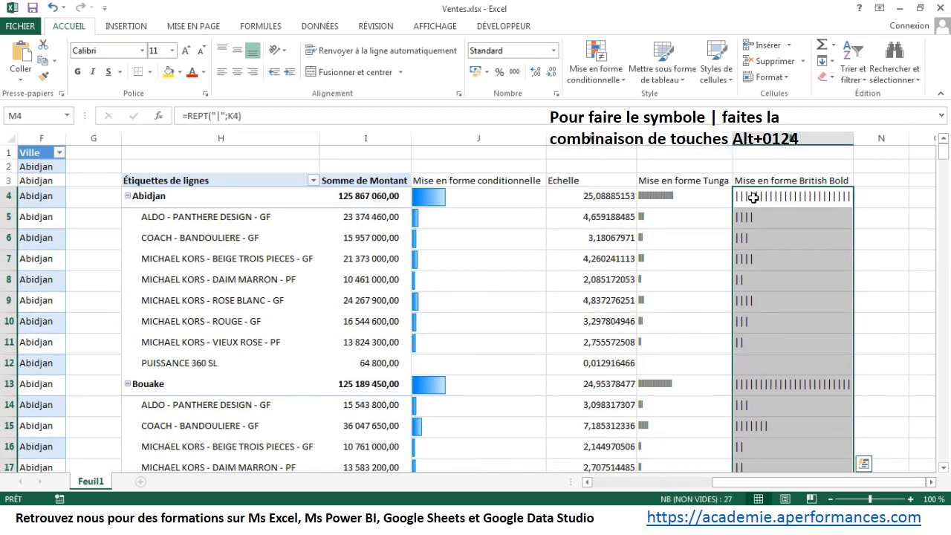
{"action": "left_click", "coordinate": [123, 50]}
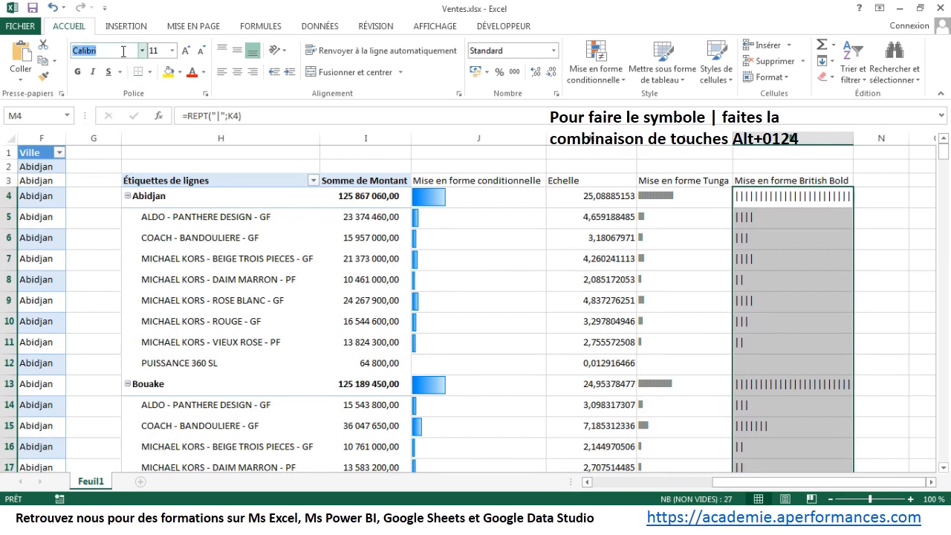
{"action": "type", "text": "Briti"}
{"action": "left_click", "coordinate": [142, 51]}
{"action": "scroll", "coordinate": [145, 258], "scroll_direction": "down", "scroll_amount": 5}
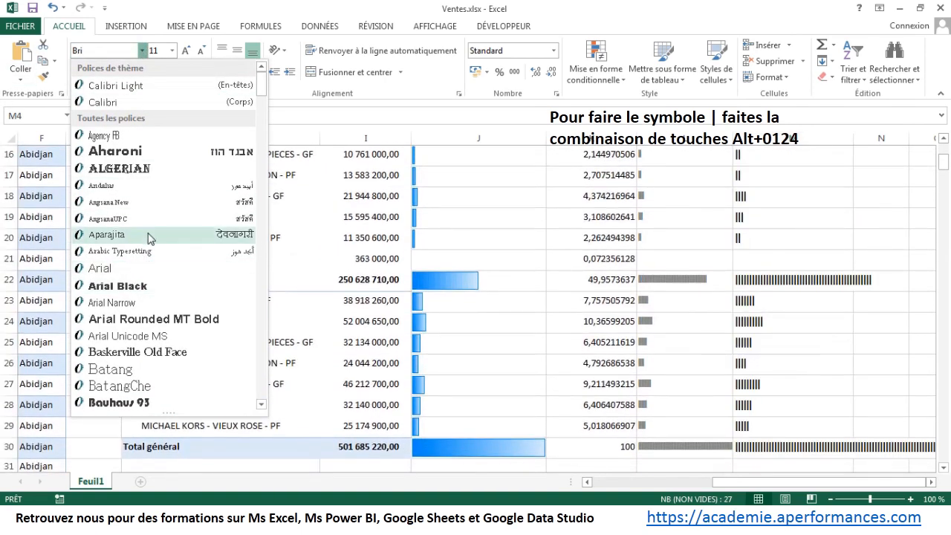
{"action": "scroll", "coordinate": [150, 234], "scroll_direction": "up", "scroll_amount": 4}
{"action": "left_click_drag", "start_coordinate": [262, 86], "coordinate": [266, 131]}
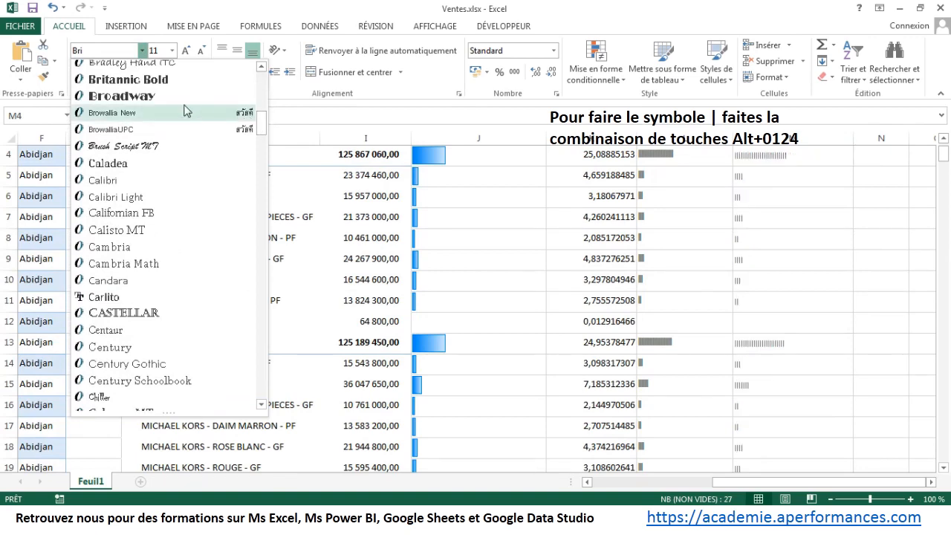
{"action": "left_click", "coordinate": [148, 79]}
{"action": "scroll", "coordinate": [563, 227], "scroll_direction": "up", "scroll_amount": 1}
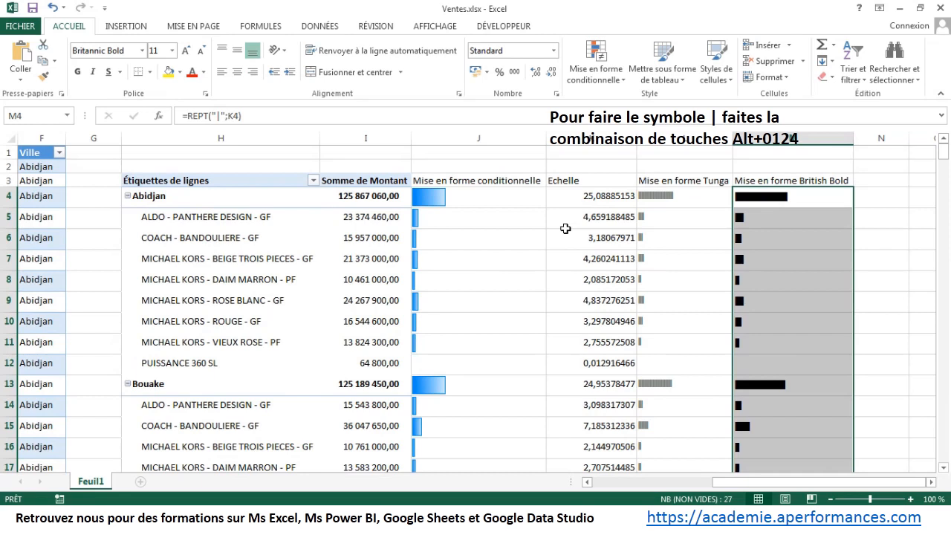
{"action": "key", "text": "Return"}
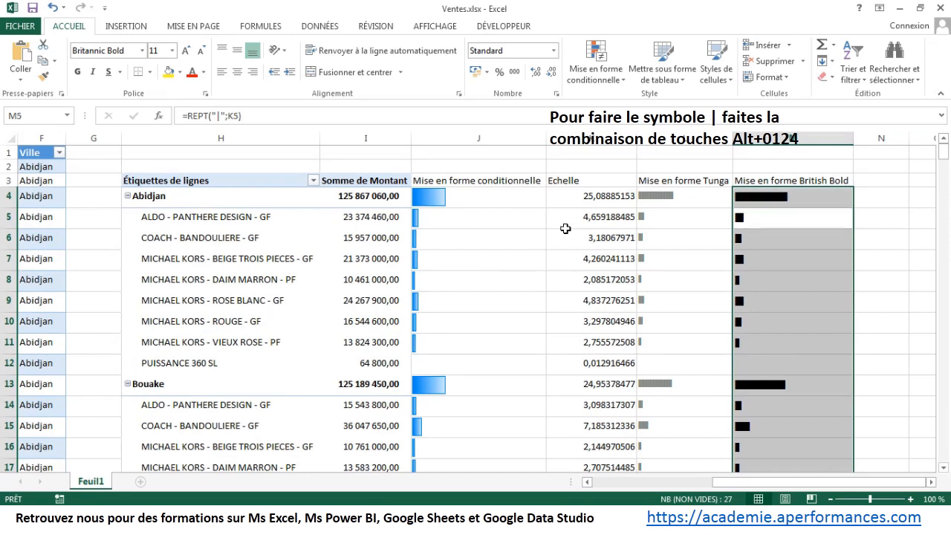
Step: Correct the header in M3 to "Mise en forme Britanic Bold"
{"action": "left_click", "coordinate": [833, 179]}
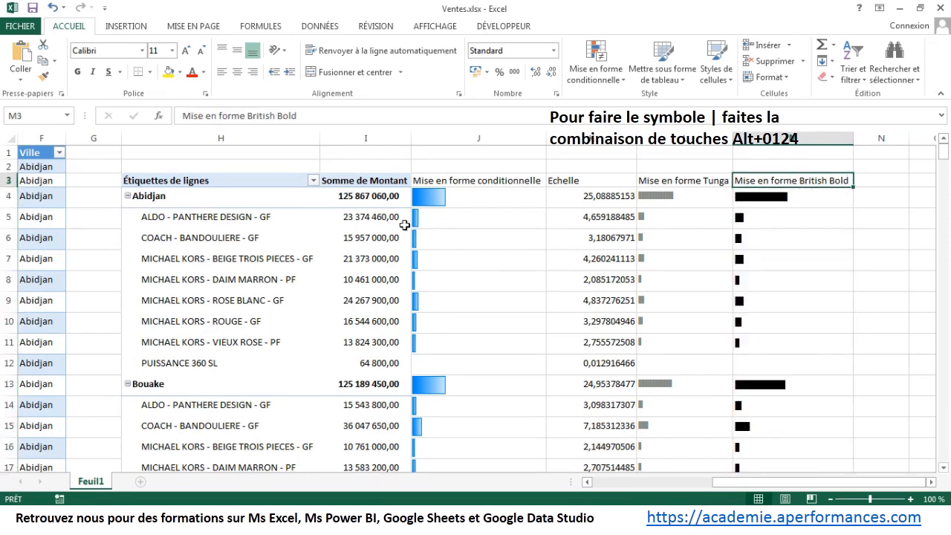
{"action": "left_click", "coordinate": [275, 116]}
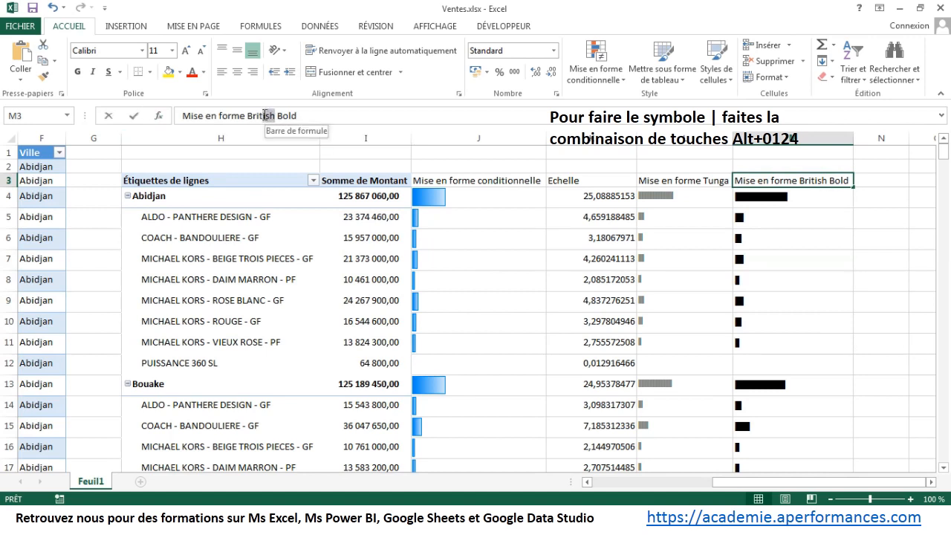
{"action": "type", "text": "anic"}
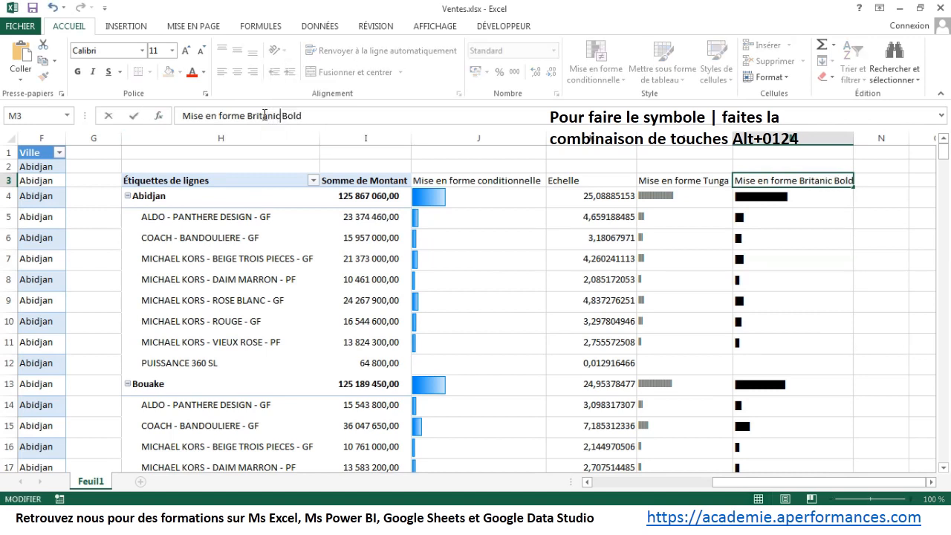
{"action": "key", "text": "Return"}
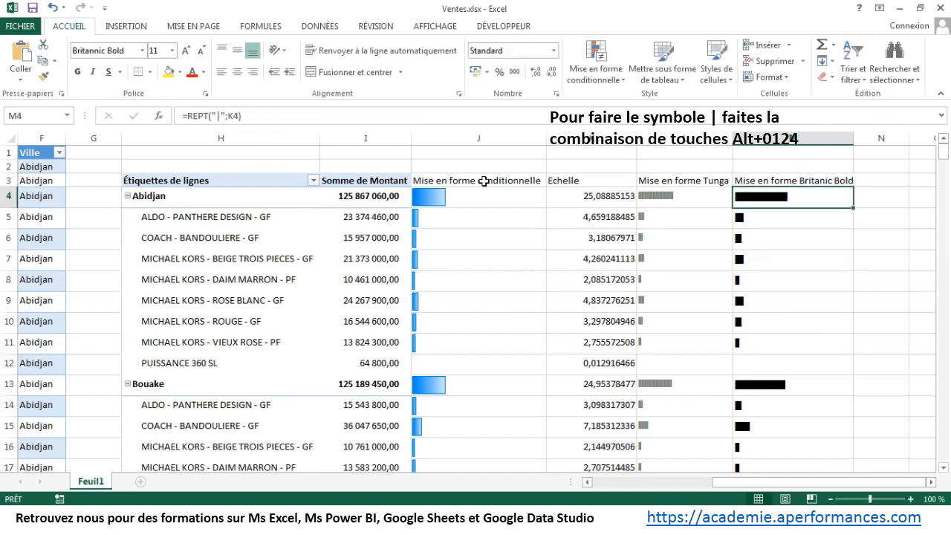
Step: Auto-fit the widths of columns L and M and hide the Echelle column K
{"action": "left_click_drag", "start_coordinate": [668, 135], "coordinate": [743, 135]}
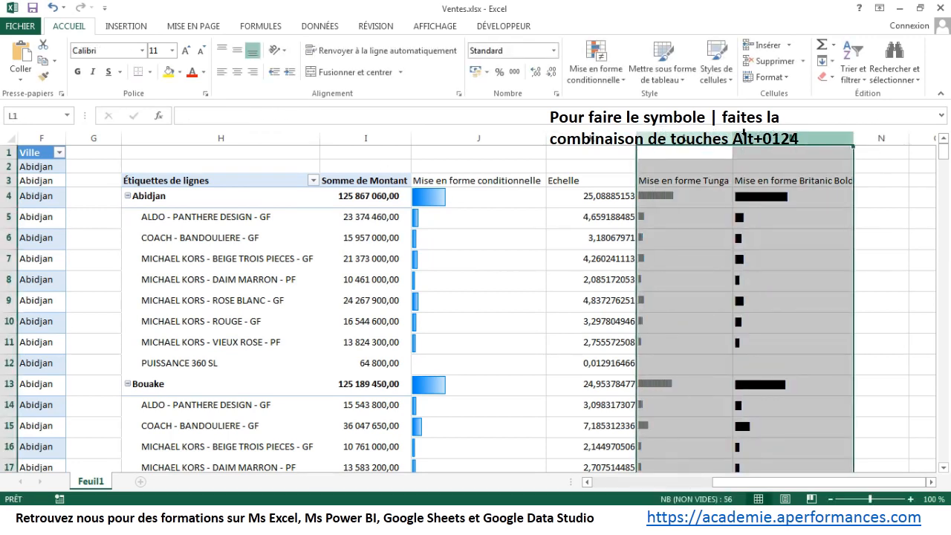
{"action": "double_click", "coordinate": [732, 135]}
{"action": "left_click_drag", "start_coordinate": [607, 138], "coordinate": [605, 140]}
{"action": "right_click", "coordinate": [607, 141]}
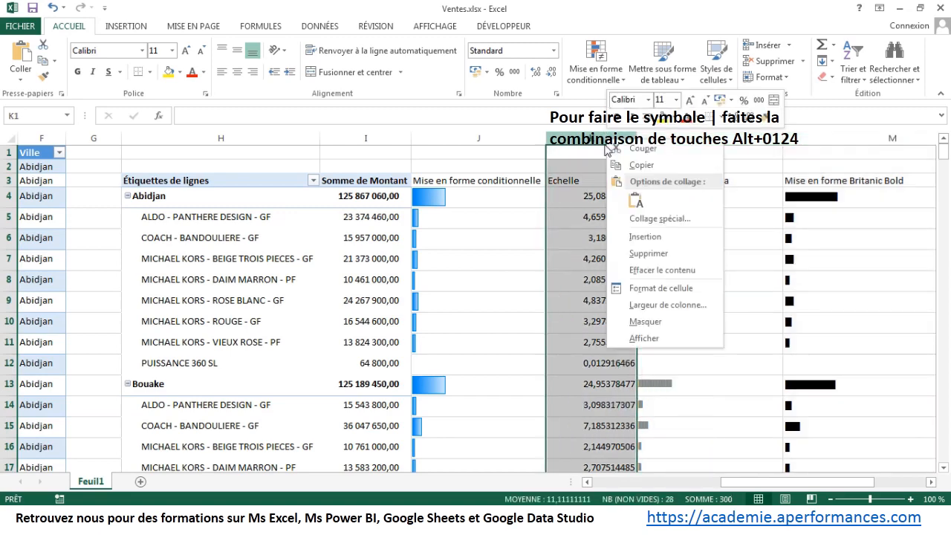
{"action": "left_click", "coordinate": [656, 321]}
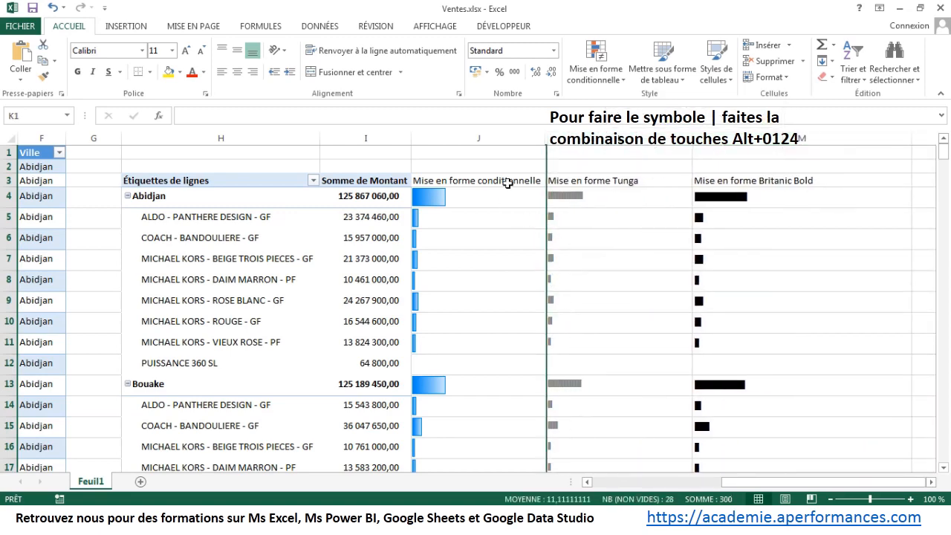
Step: Copy the Somme de Montant header's formatting onto the headers from J3 to M3
{"action": "left_click_drag", "start_coordinate": [510, 184], "coordinate": [645, 185]}
{"action": "left_click", "coordinate": [390, 183]}
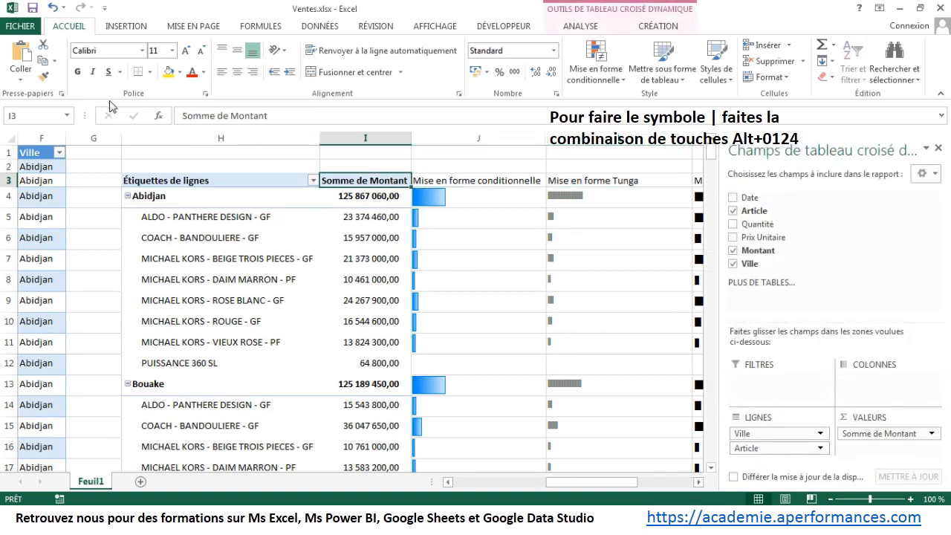
{"action": "left_click", "coordinate": [45, 76]}
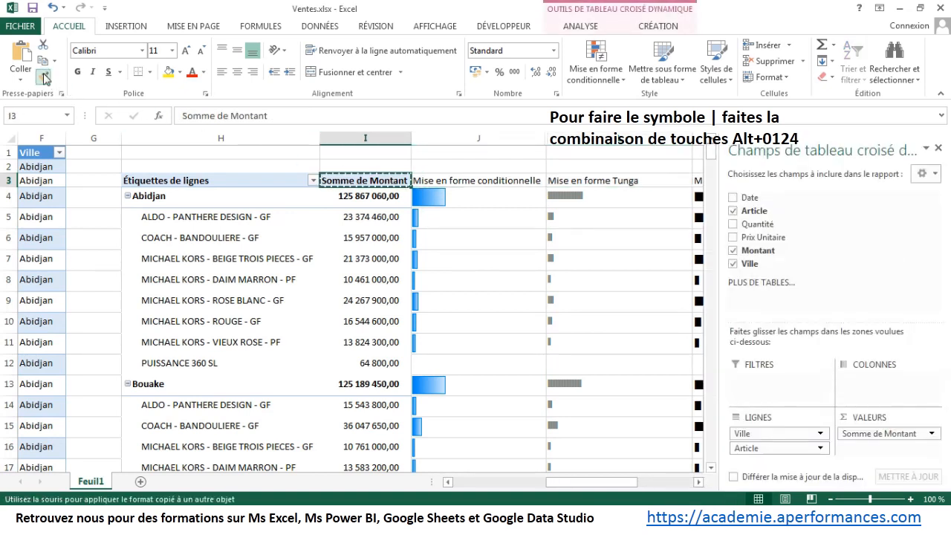
{"action": "left_click_drag", "start_coordinate": [515, 182], "coordinate": [702, 180]}
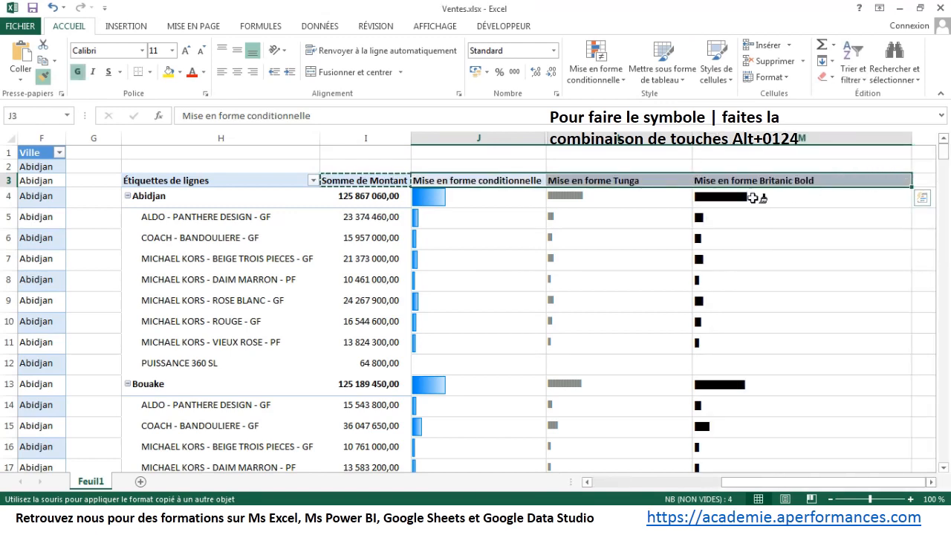
{"action": "key", "text": "Escape"}
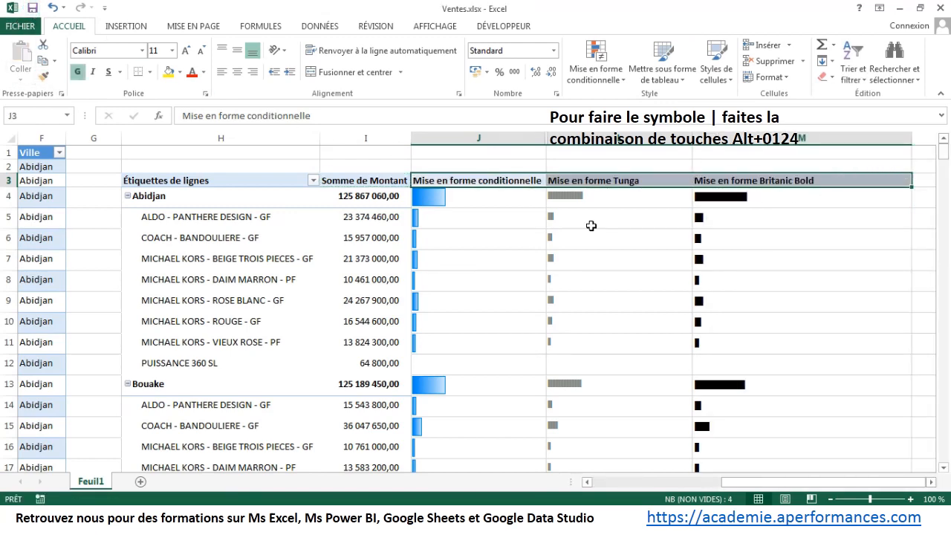
Step: Remove the Article field from the pivot table so only the cities remain as rows
{"action": "left_click", "coordinate": [591, 222]}
{"action": "scroll", "coordinate": [498, 217], "scroll_direction": "down", "scroll_amount": 2}
{"action": "scroll", "coordinate": [497, 217], "scroll_direction": "up", "scroll_amount": 2}
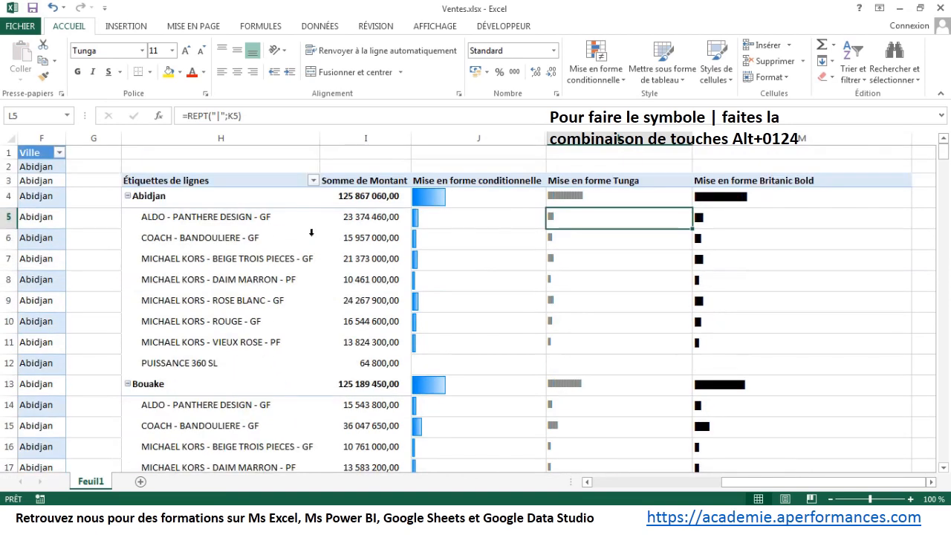
{"action": "left_click", "coordinate": [282, 241]}
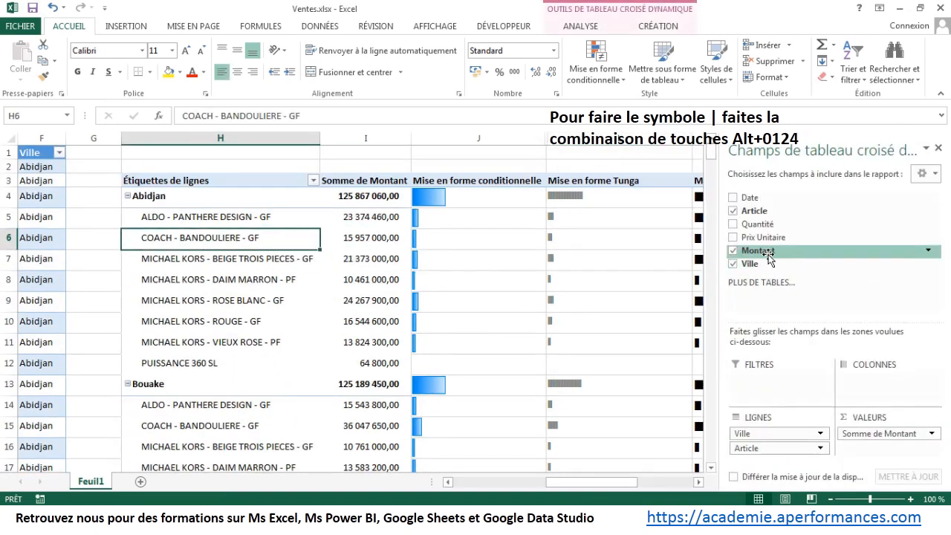
{"action": "left_click", "coordinate": [732, 210]}
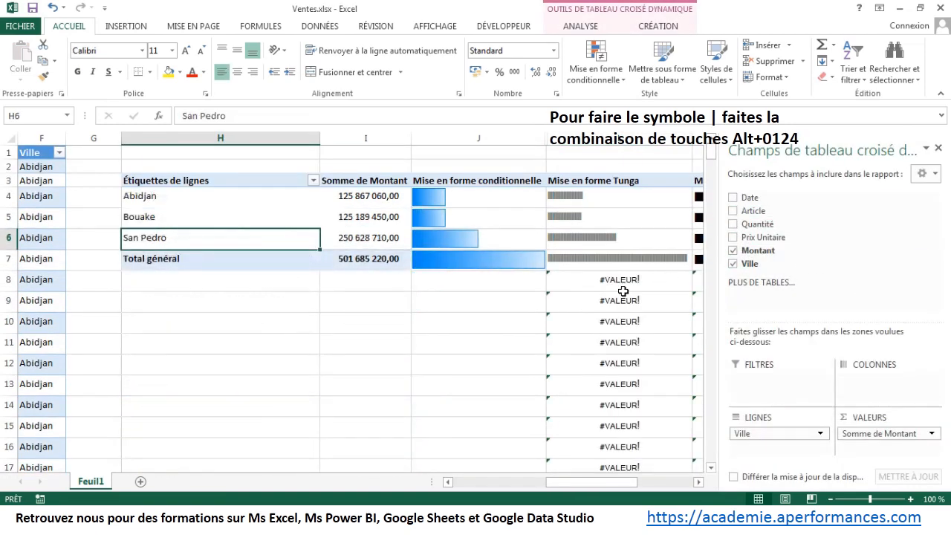
{"action": "left_click", "coordinate": [489, 321]}
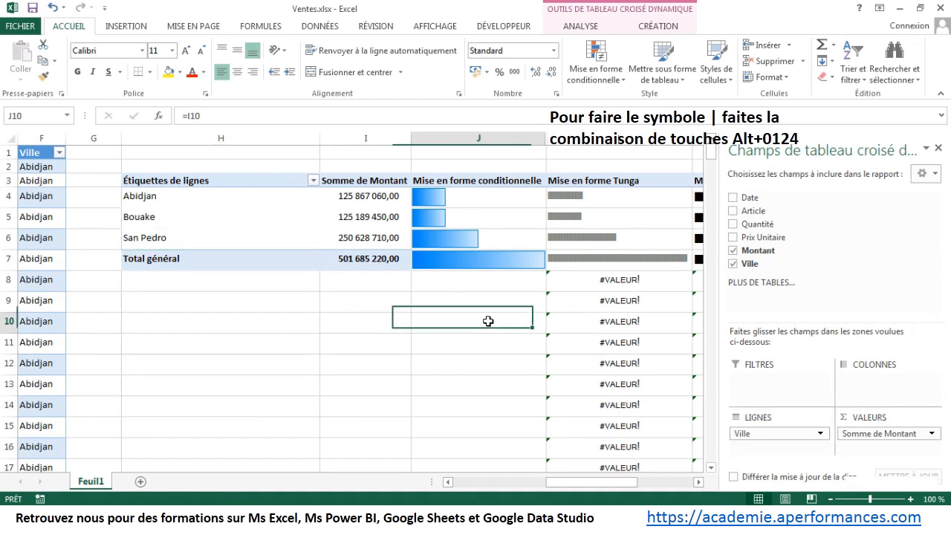
Step: Wrap the REPT formula in L4 in an error check that returns empty text: =SIERREUR(REPT("|";K4);"")
{"action": "left_click", "coordinate": [602, 197]}
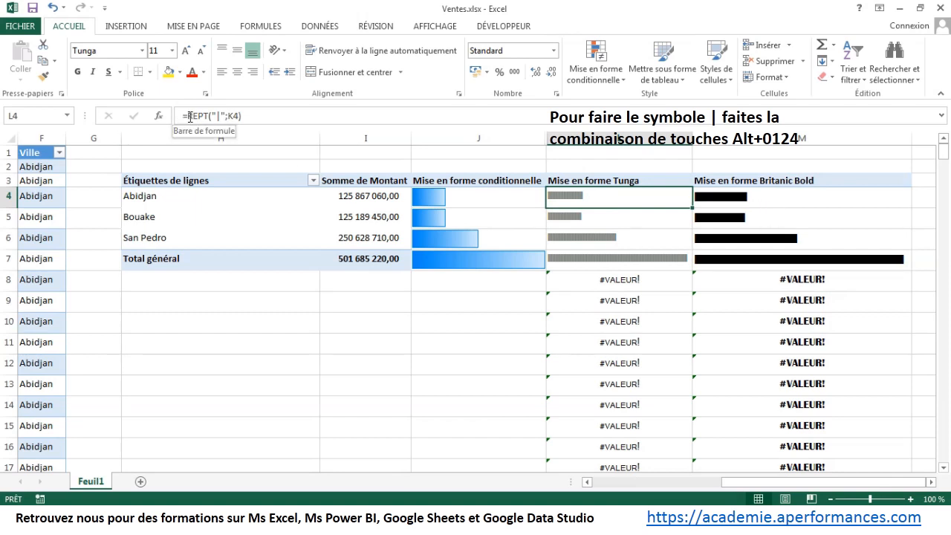
{"action": "left_click", "coordinate": [191, 117]}
{"action": "type", "text": "SIERREUR"}
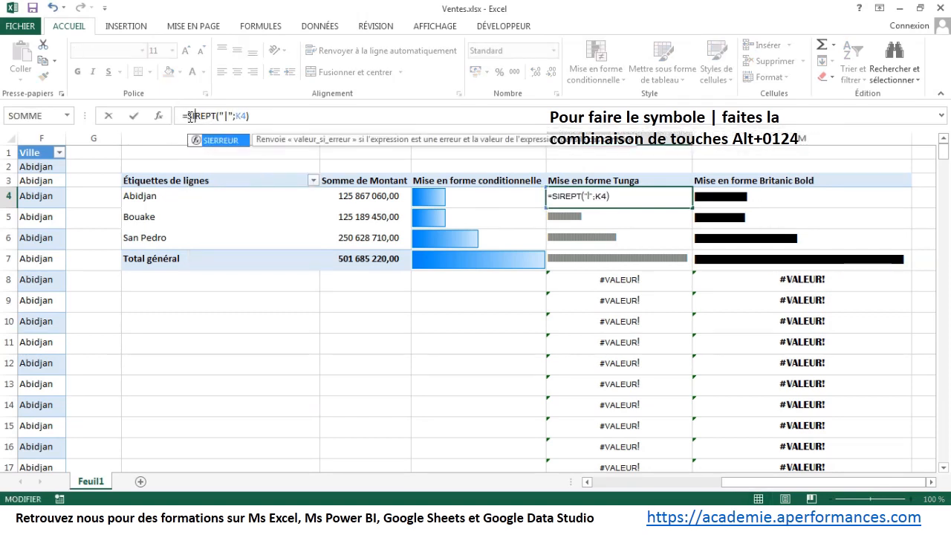
{"action": "type", "text": "(REPT(\"|\""}
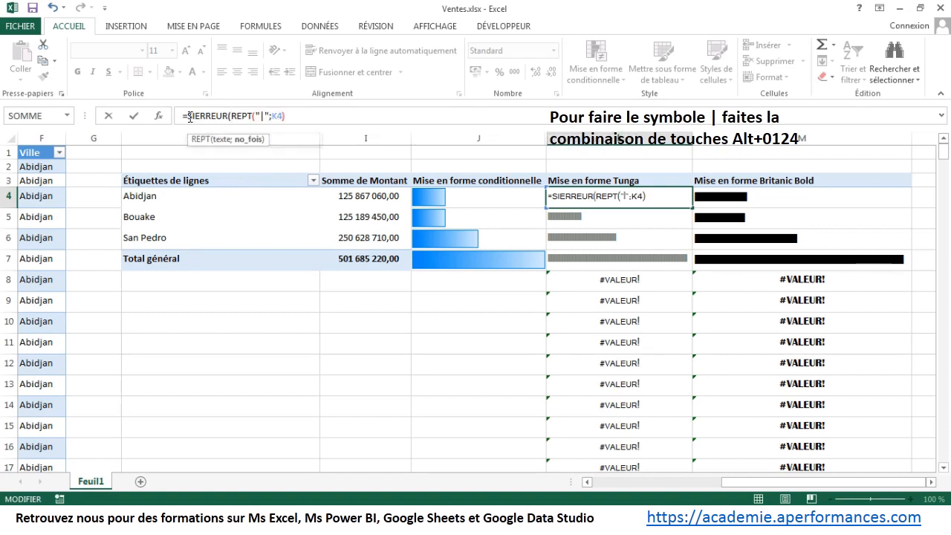
{"action": "type", "text": ";"}
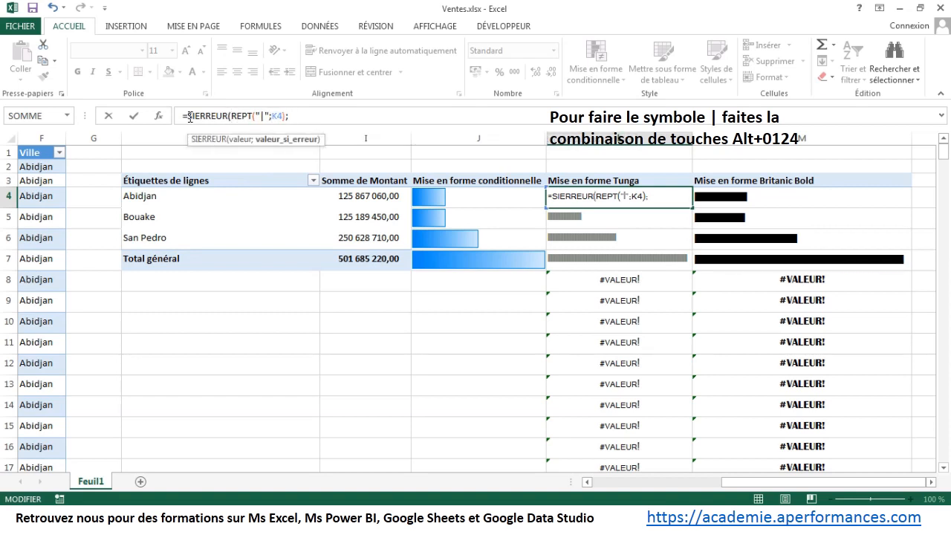
{"action": "key", "text": "Return"}
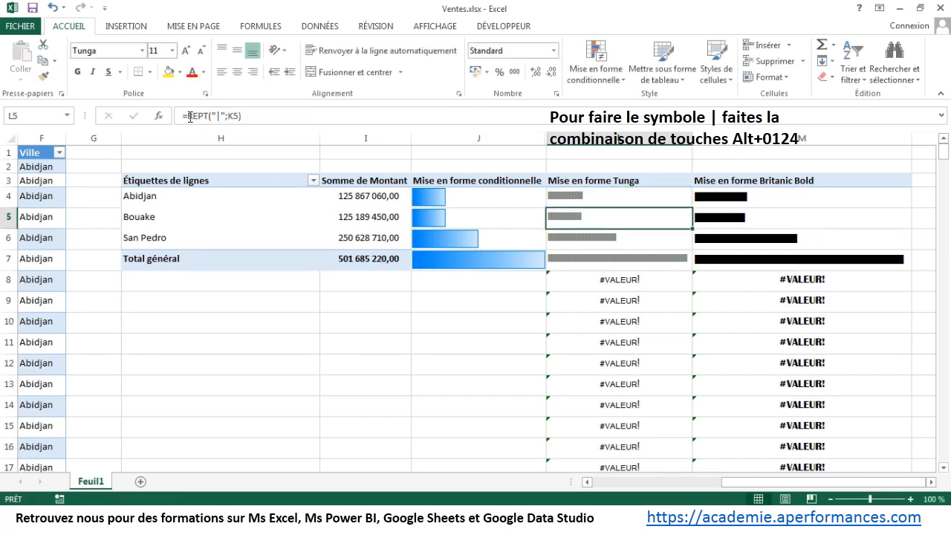
Step: Make the Britanic Bold bar formula in M4 error-proof with =SIERREUR(REPT("|";K4);"")
{"action": "key", "text": "Up"}
{"action": "key", "text": "Right"}
{"action": "left_click", "coordinate": [190, 116]}
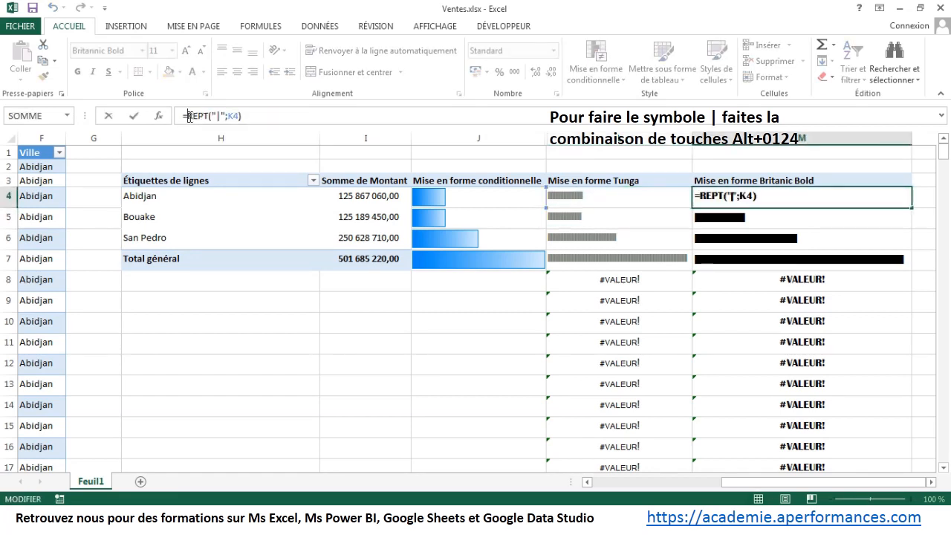
{"action": "type", "text": "Sierreur"}
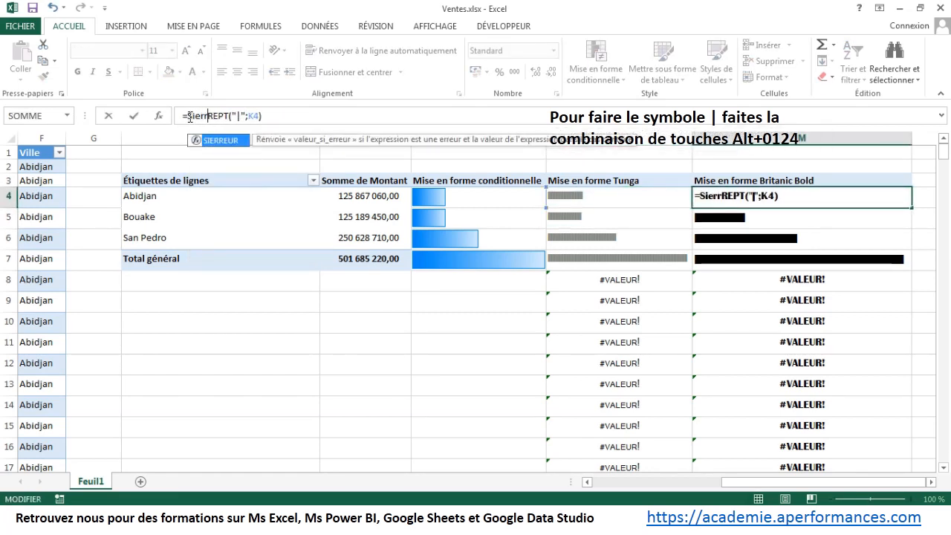
{"action": "type", "text": "("}
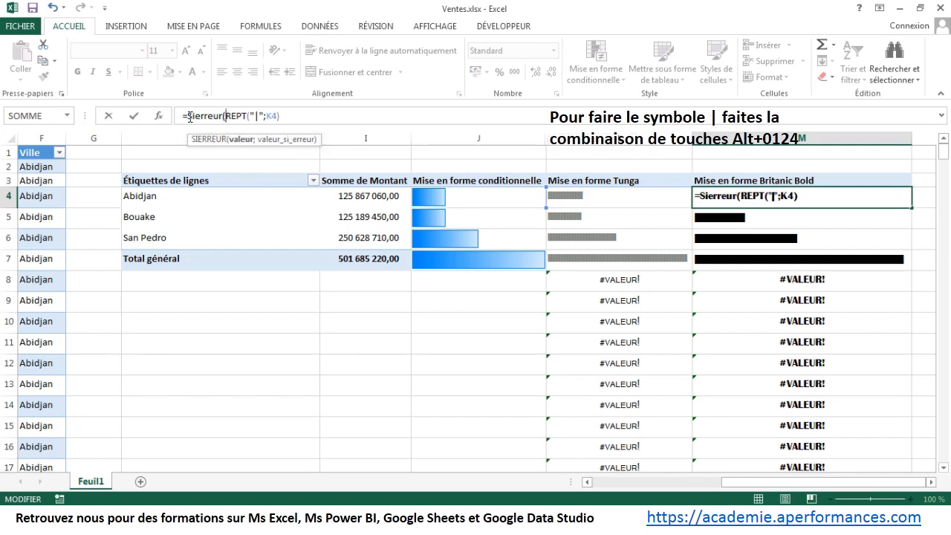
{"action": "key", "text": "Right"}
{"action": "key", "text": "Right"}
{"action": "key", "text": "Right"}
{"action": "key", "text": "Right"}
{"action": "key", "text": "Right"}
{"action": "key", "text": "Right"}
{"action": "key", "text": "Right"}
{"action": "key", "text": "Right"}
{"action": "key", "text": "Right"}
{"action": "key", "text": "Right"}
{"action": "key", "text": "Right"}
{"action": "type", "text": ";\"\")"}
{"action": "key", "text": "Return"}
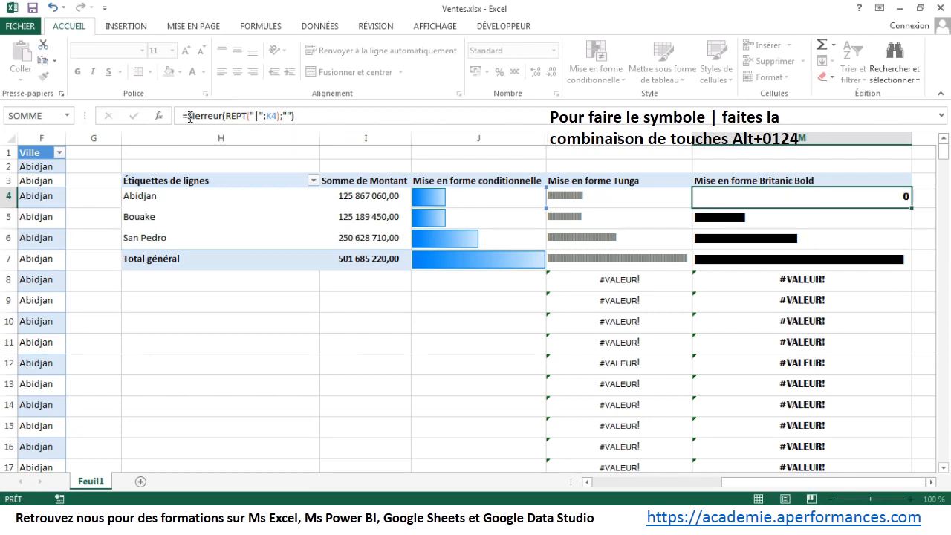
Step: Fill the SIERREUR formulas from L4:M4 down both bar columns
{"action": "left_click_drag", "start_coordinate": [590, 193], "coordinate": [944, 204]}
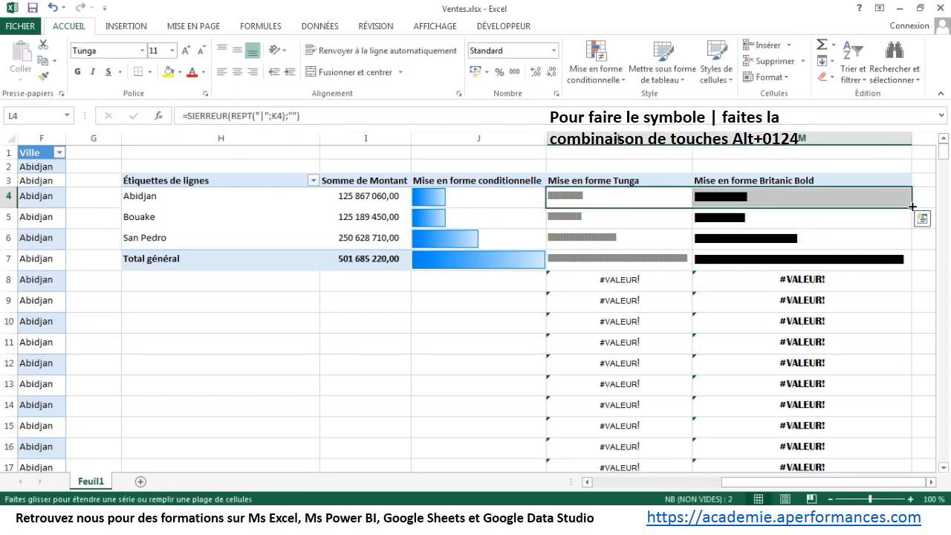
{"action": "double_click", "coordinate": [914, 206]}
Step: Test the bars by adding the Article field to the pivot table rows under Ville, and remove it again
{"action": "left_click", "coordinate": [245, 219]}
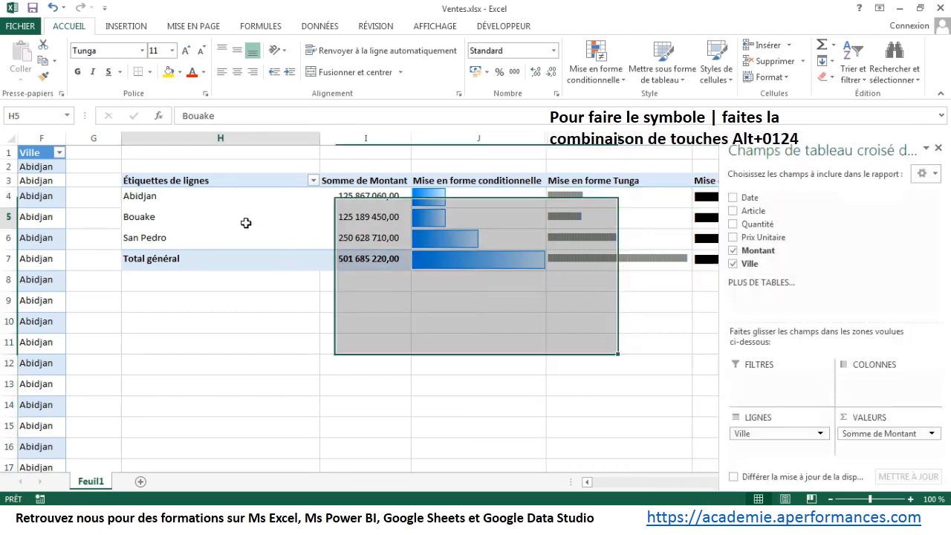
{"action": "left_click", "coordinate": [733, 210]}
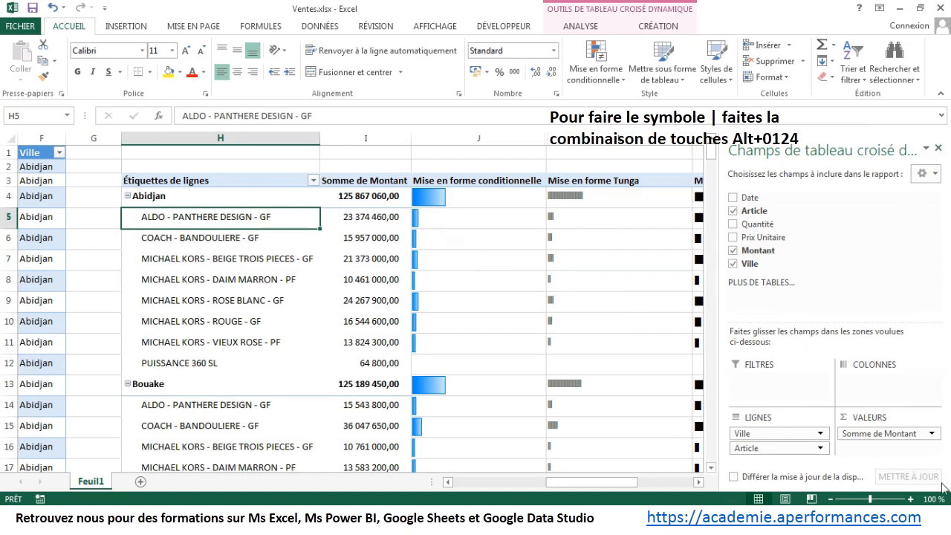
{"action": "left_click", "coordinate": [698, 481]}
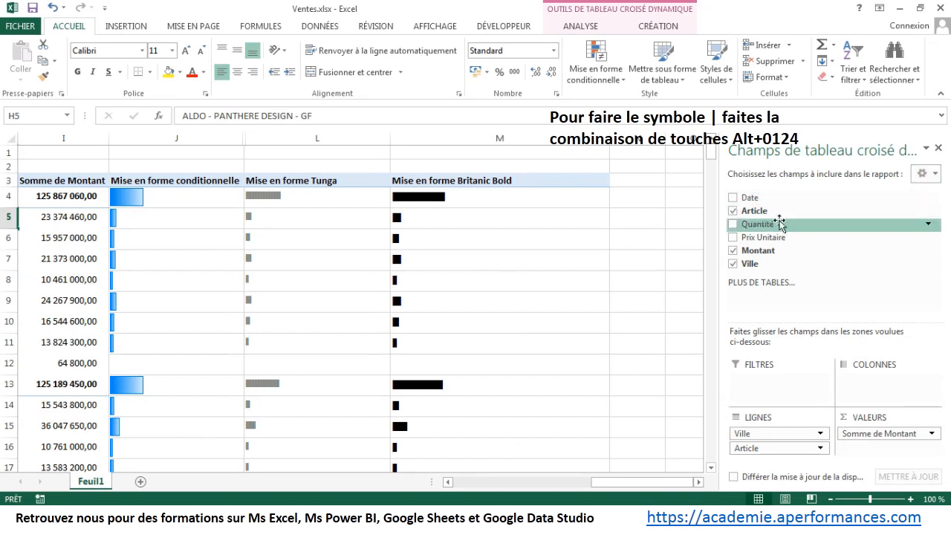
{"action": "left_click", "coordinate": [732, 211]}
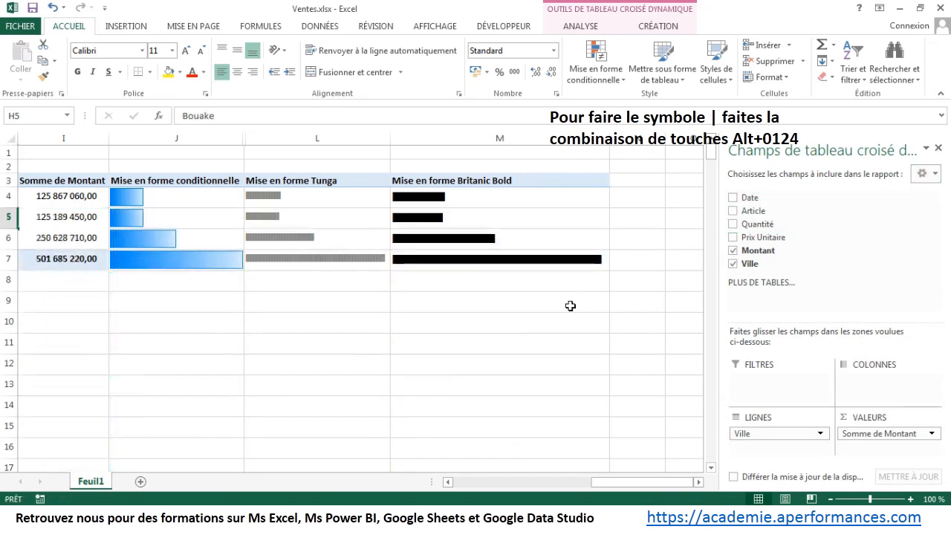
{"action": "left_click", "coordinate": [521, 336]}
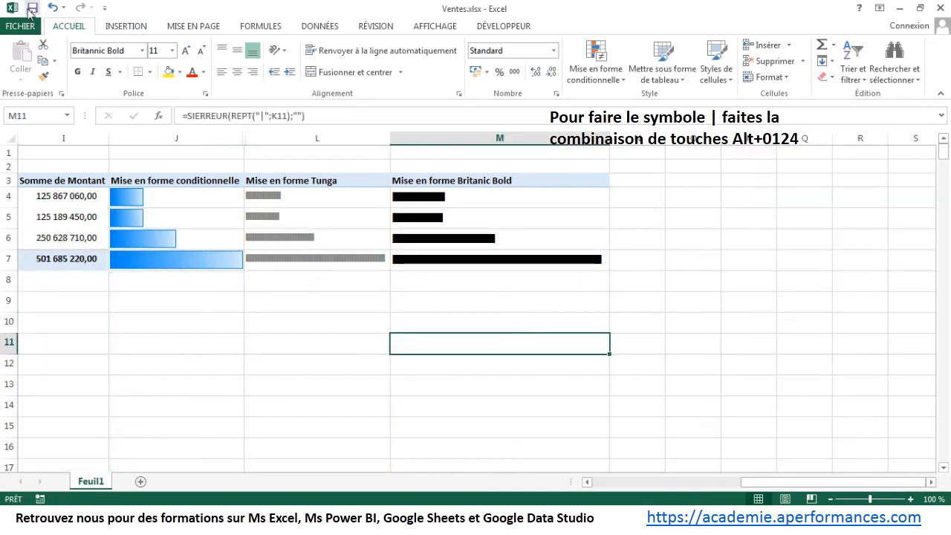
{"action": "left_click", "coordinate": [36, 518]}
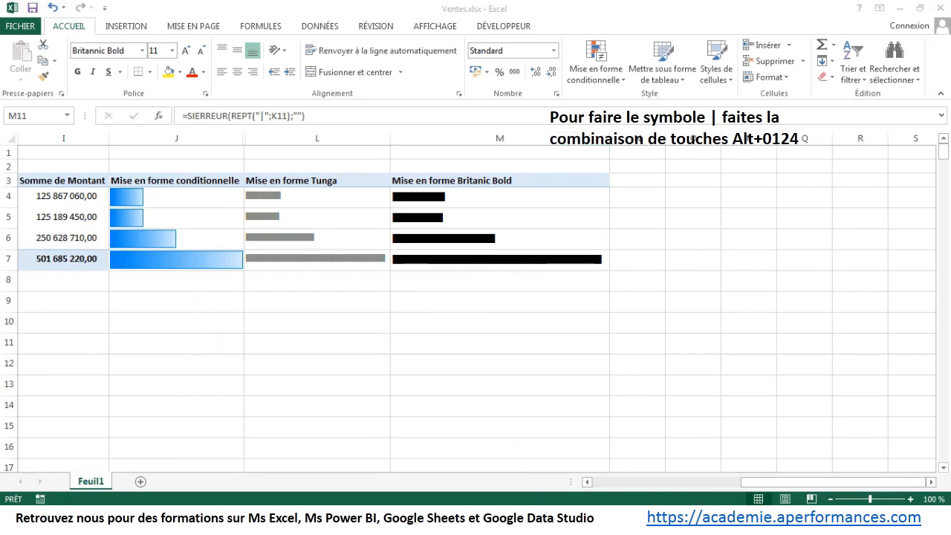